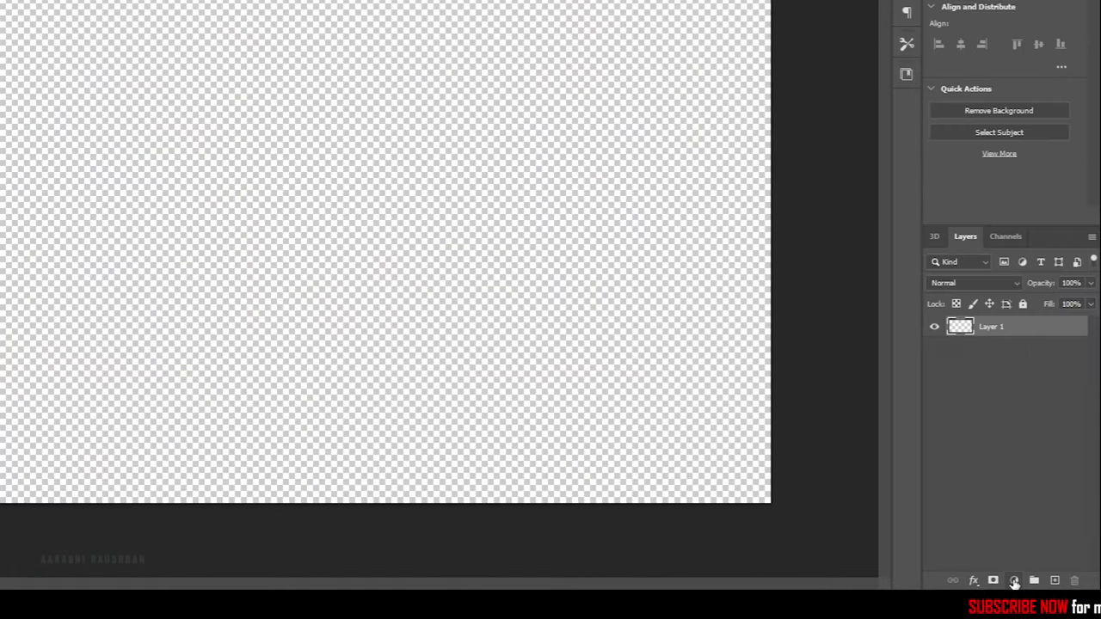
Step: Add a Gradient Fill layer with a red-purple preset, Radial style and an enlarged scale
{"action": "left_click", "coordinate": [1035, 589]}
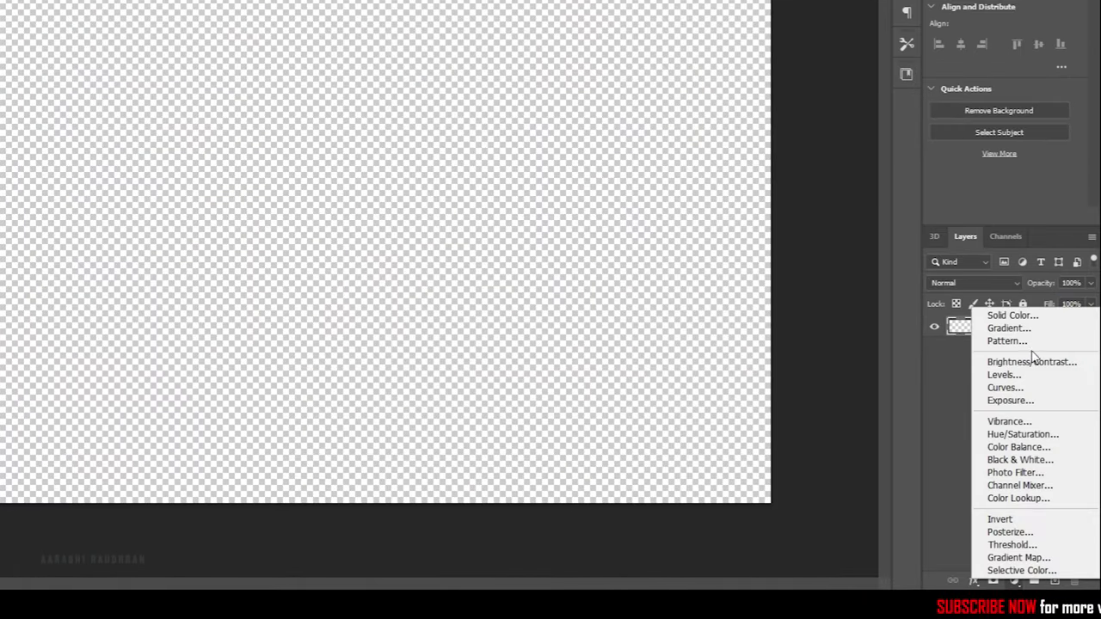
{"action": "left_click", "coordinate": [1008, 328]}
{"action": "left_click", "coordinate": [627, 118]}
{"action": "scroll", "coordinate": [243, 206], "scroll_direction": "down", "scroll_amount": 3}
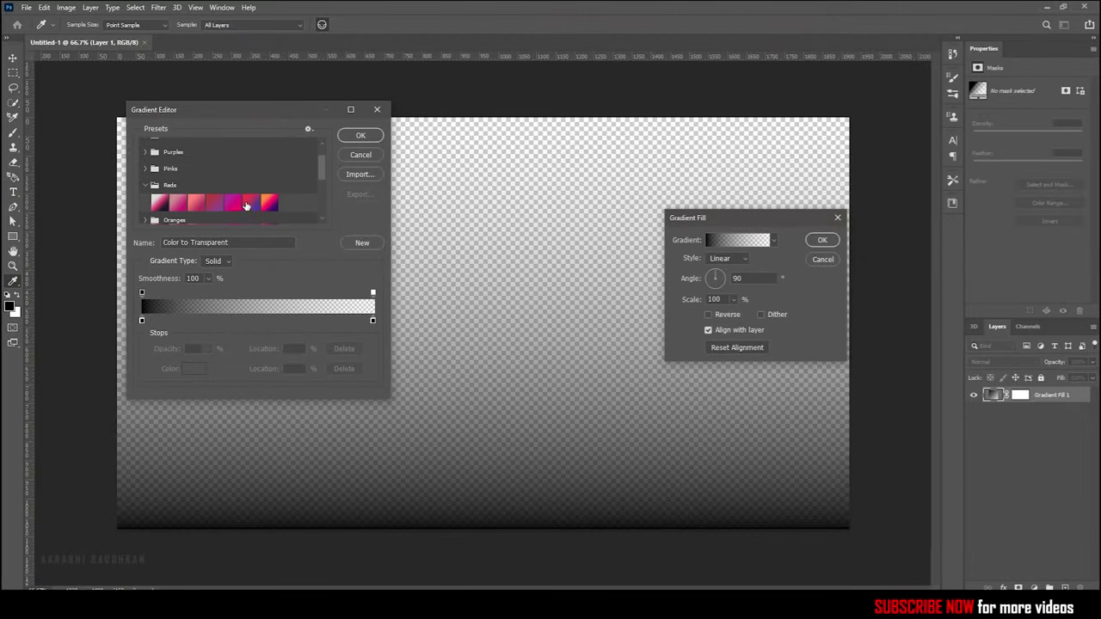
{"action": "left_click", "coordinate": [243, 204]}
{"action": "left_click", "coordinate": [361, 135]}
{"action": "left_click", "coordinate": [728, 258]}
{"action": "left_click", "coordinate": [723, 274]}
{"action": "left_click", "coordinate": [745, 314]}
{"action": "left_click_drag", "start_coordinate": [733, 300], "coordinate": [732, 314]}
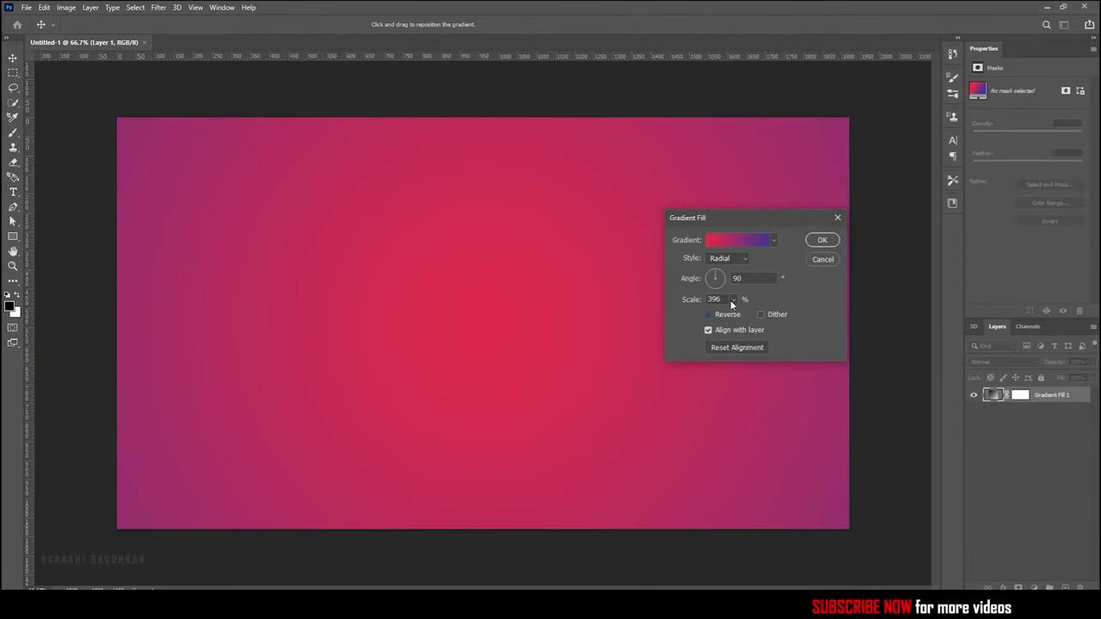
{"action": "key", "text": "Return"}
Step: Switch the gradient fill to the blue-to-purple Purple_03 preset
{"action": "double_click", "coordinate": [1003, 396]}
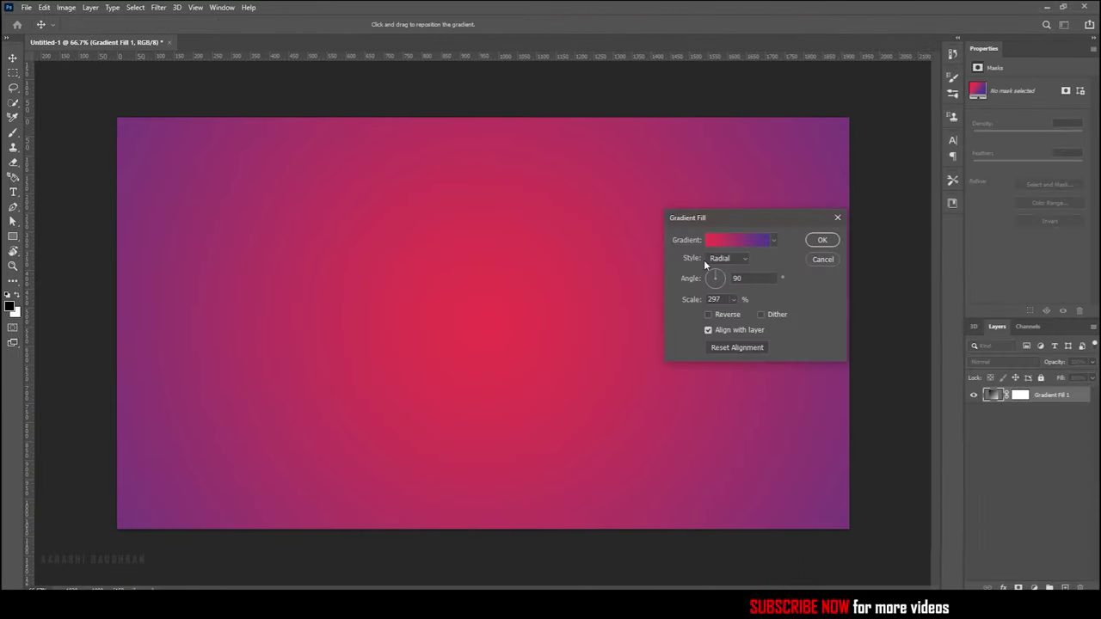
{"action": "left_click", "coordinate": [735, 240]}
{"action": "left_click", "coordinate": [145, 170]}
{"action": "left_click", "coordinate": [196, 187]}
{"action": "left_click", "coordinate": [360, 135]}
{"action": "left_click", "coordinate": [822, 240]}
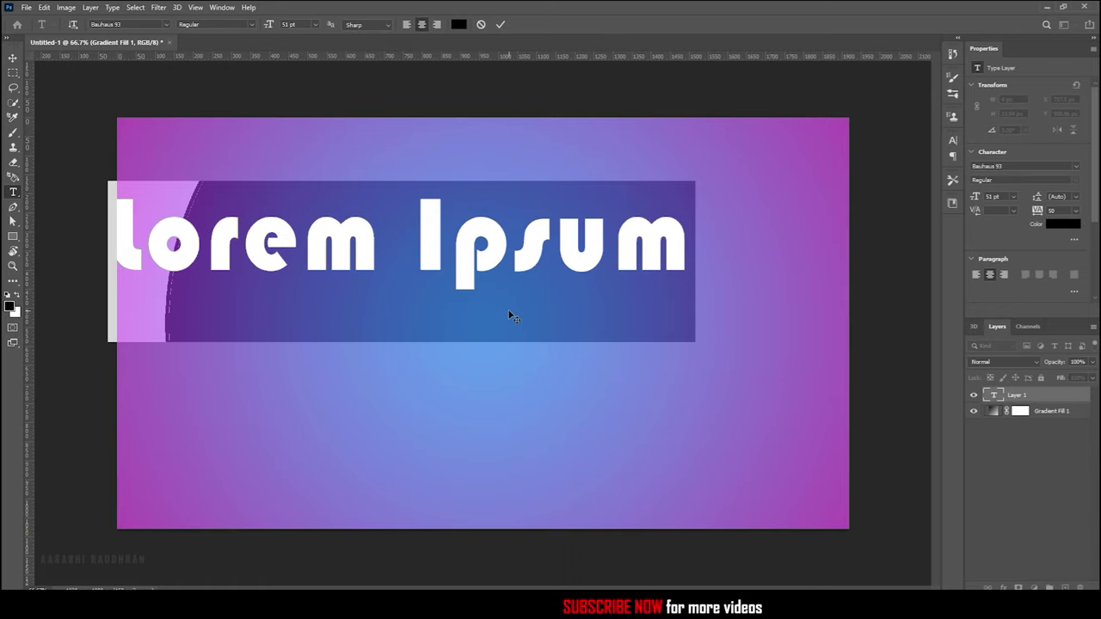
Step: Replace the placeholder text with BUBBLE and move it toward the canvas centre
{"action": "type", "text": "BUBBLE"}
{"action": "key", "text": "ctrl+Return"}
{"action": "key", "text": "v"}
{"action": "left_click_drag", "start_coordinate": [413, 264], "coordinate": [492, 347]}
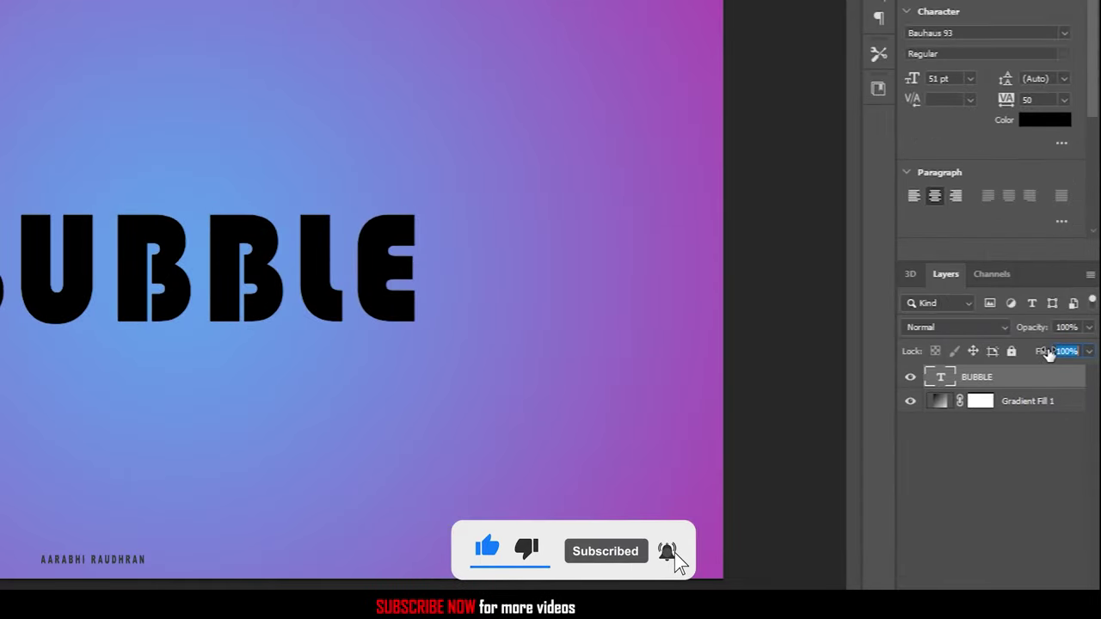
Step: Set the BUBBLE layer's fill to 0% and duplicate it into BUBBLE copy and BUBBLE copy 2
{"action": "type", "text": "0"}
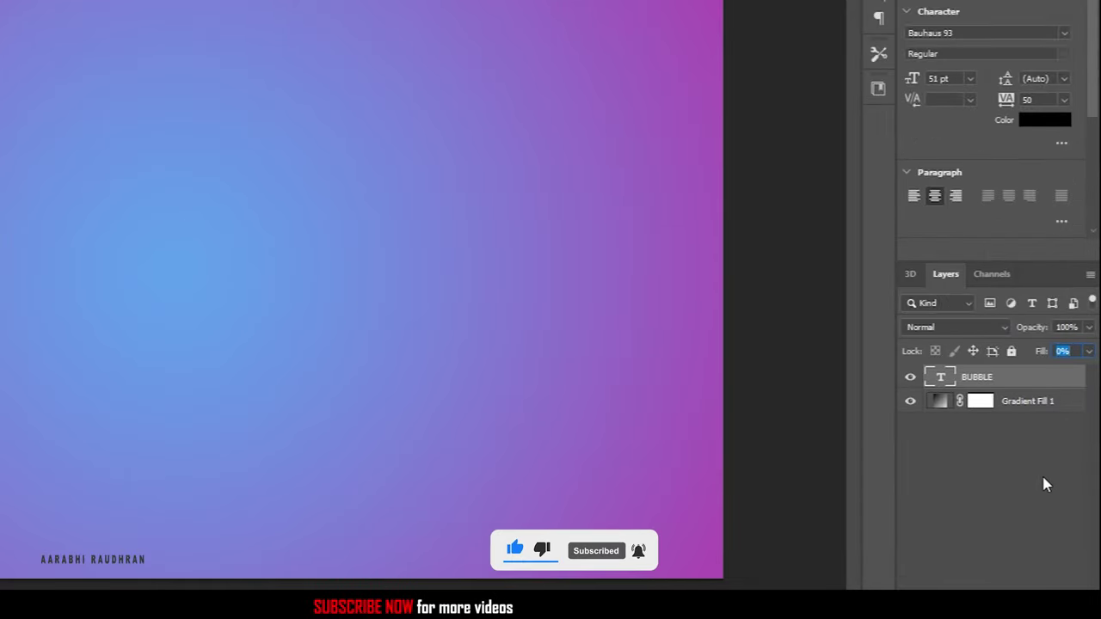
{"action": "left_click", "coordinate": [1042, 481]}
{"action": "left_click", "coordinate": [1039, 380]}
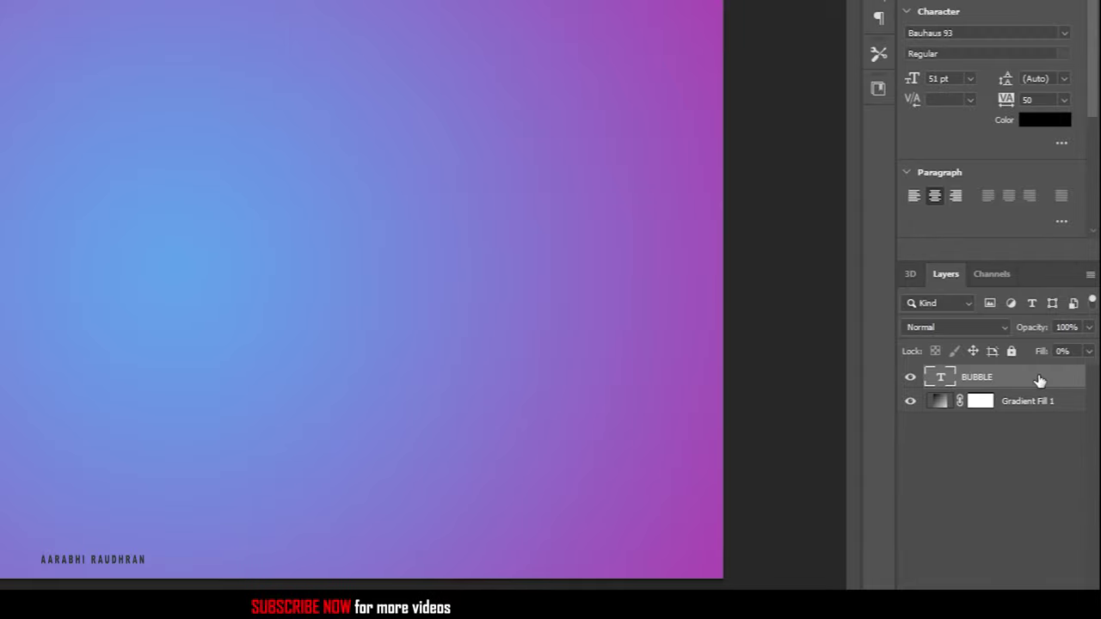
{"action": "key", "text": "ctrl+j"}
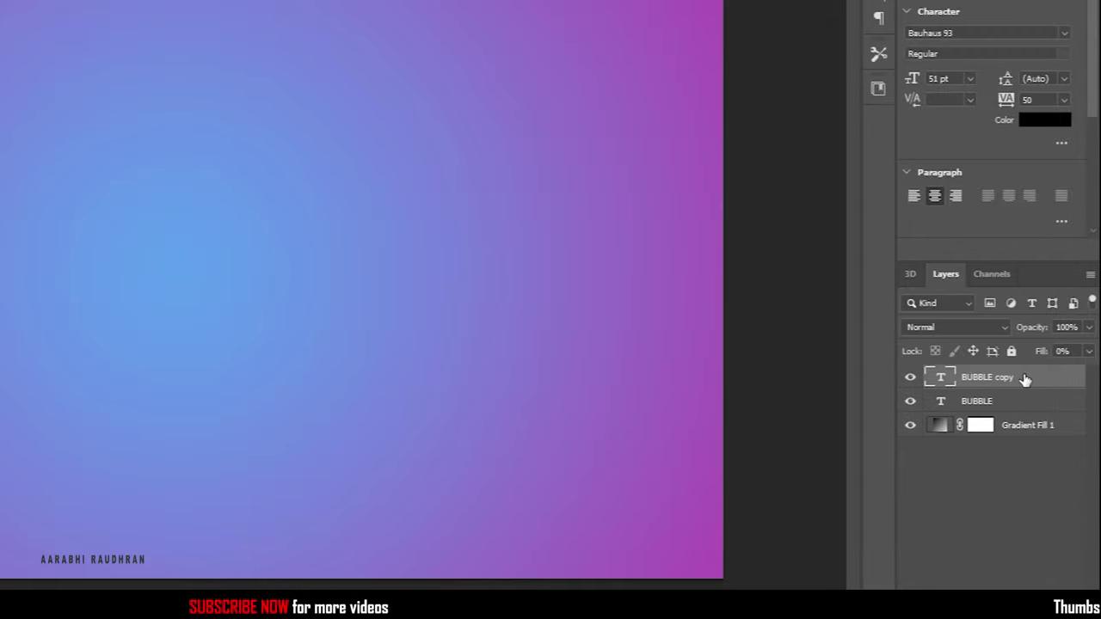
{"action": "key", "text": "ctrl+j"}
{"action": "left_click", "coordinate": [1041, 491]}
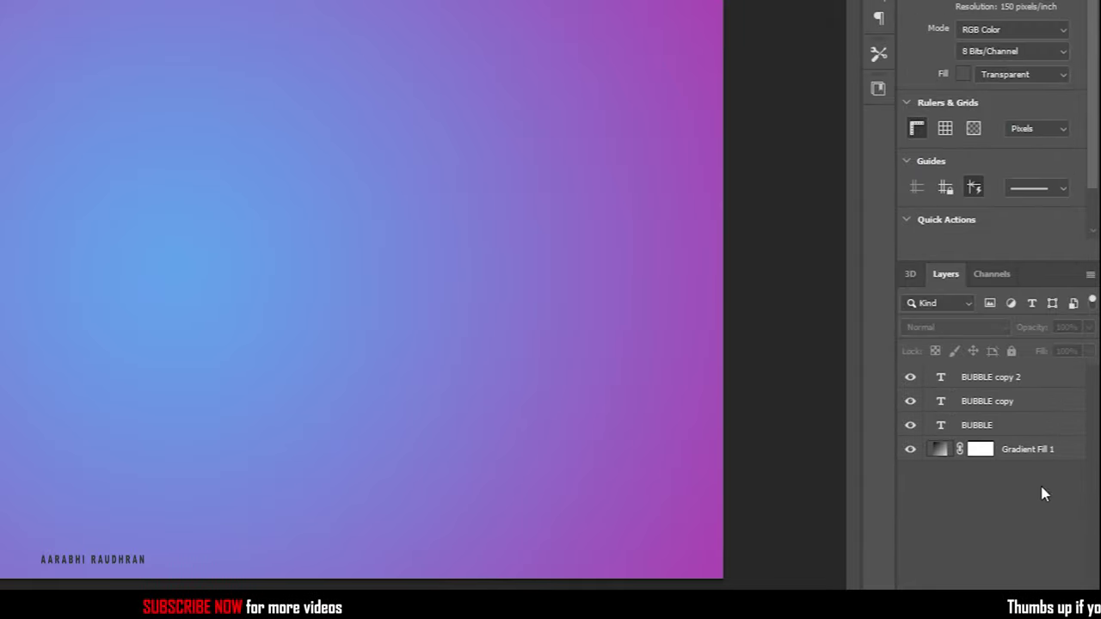
{"action": "double_click", "coordinate": [1057, 431]}
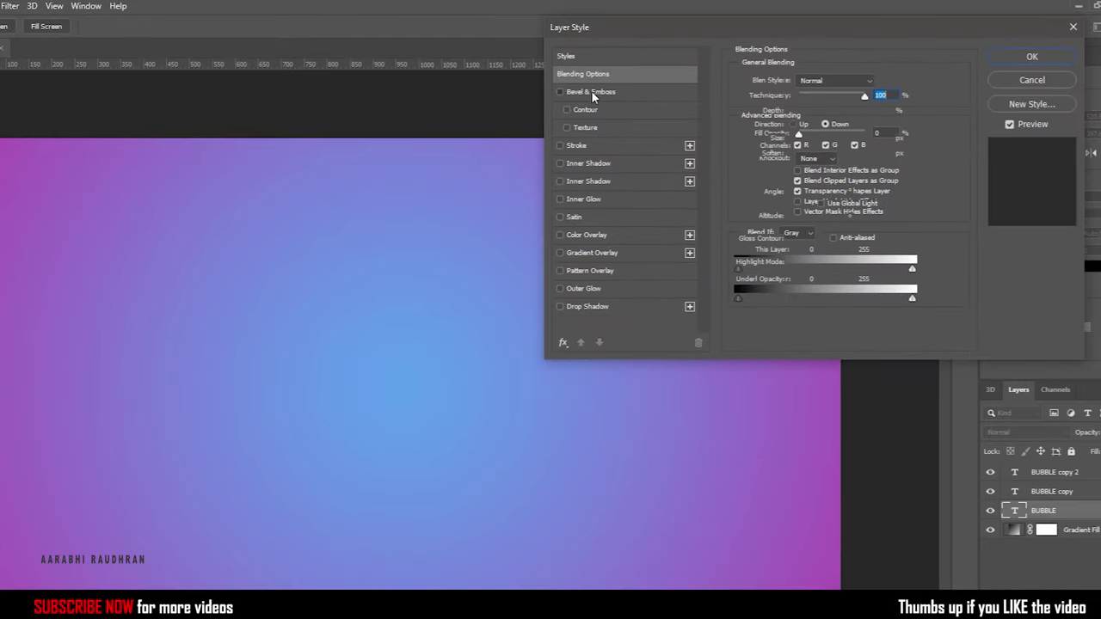
Step: Enable Bevel & Emboss on BUBBLE with depth 100% and direction Up
{"action": "left_click", "coordinate": [653, 119]}
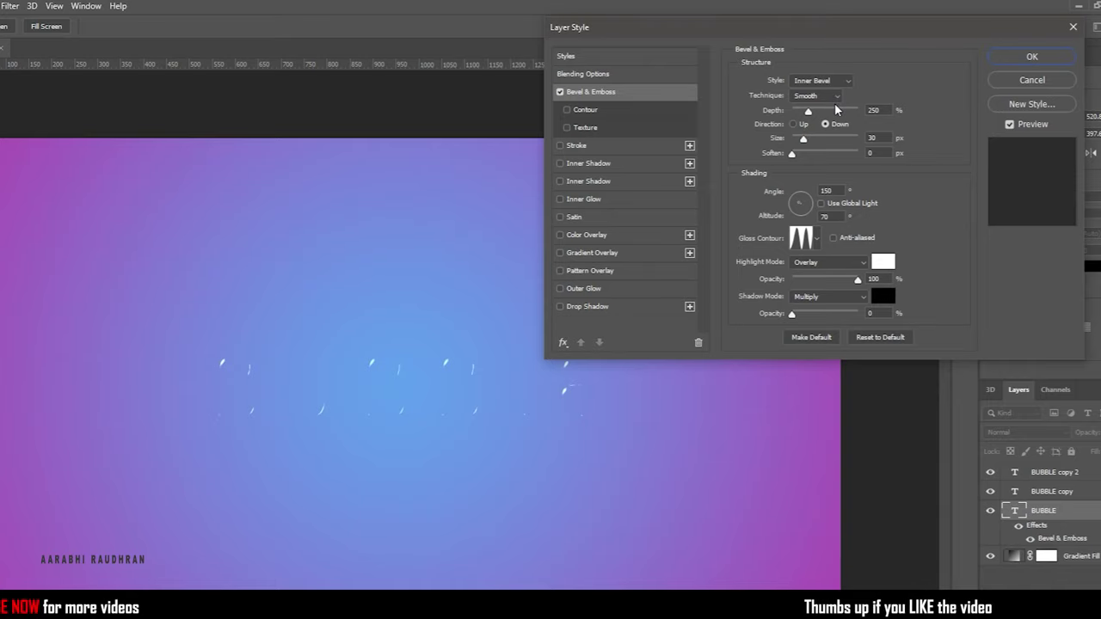
{"action": "left_click", "coordinate": [873, 111]}
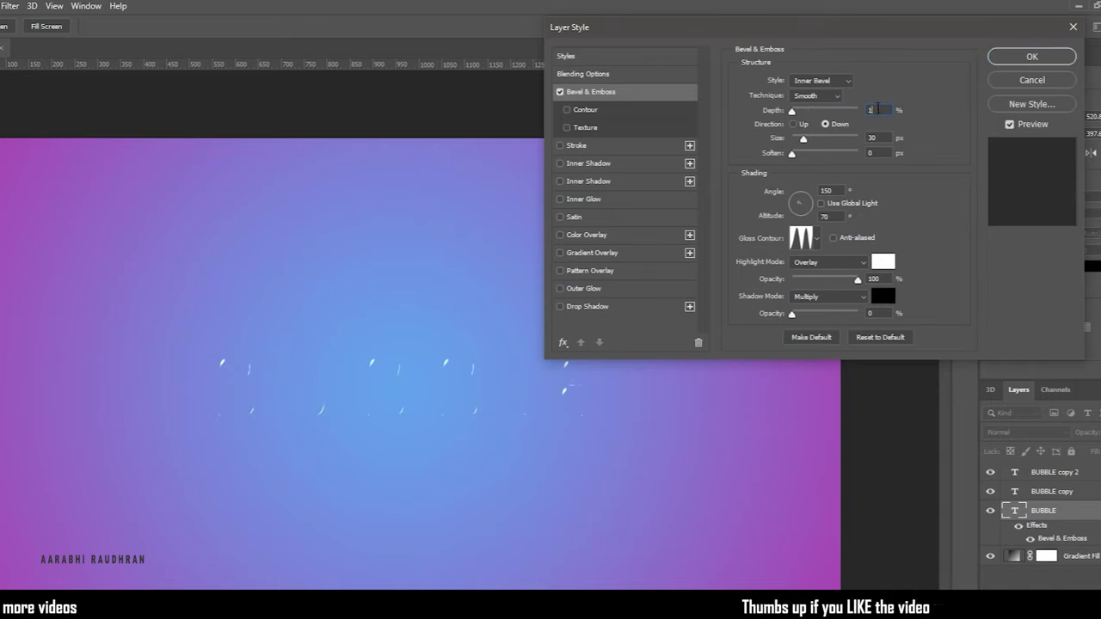
{"action": "type", "text": "100"}
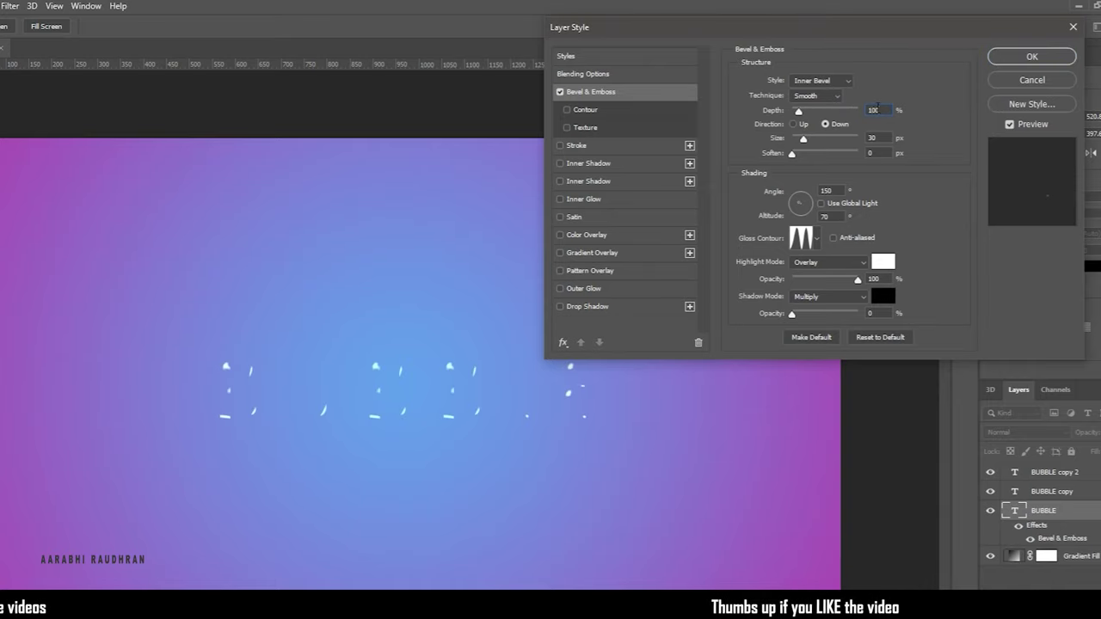
{"action": "left_click", "coordinate": [795, 124]}
Step: Set the bevel size to 15, soften to 10, use global light at angle 60°, altitude 30°
{"action": "left_click", "coordinate": [871, 138]}
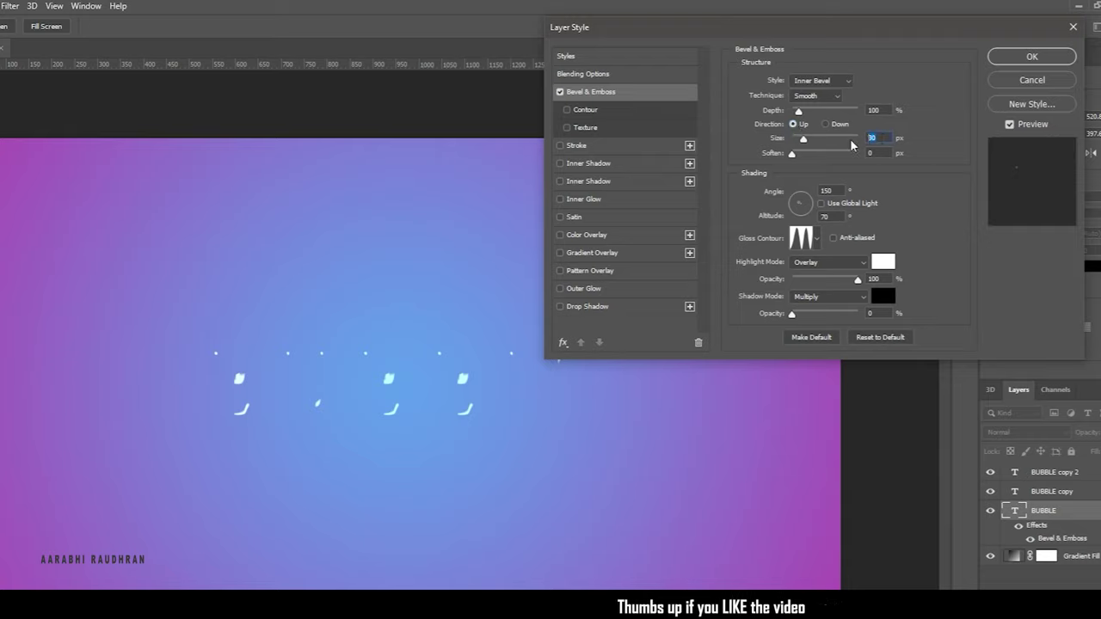
{"action": "type", "text": "15"}
{"action": "key", "text": "Tab"}
{"action": "type", "text": "10"}
{"action": "key", "text": "Tab"}
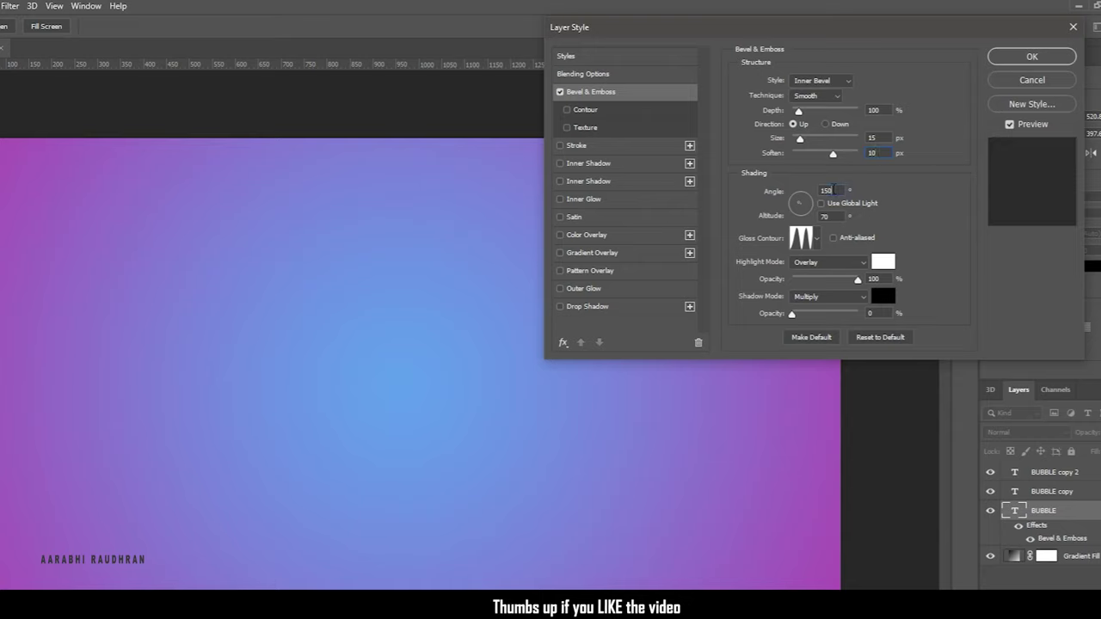
{"action": "left_click", "coordinate": [822, 204]}
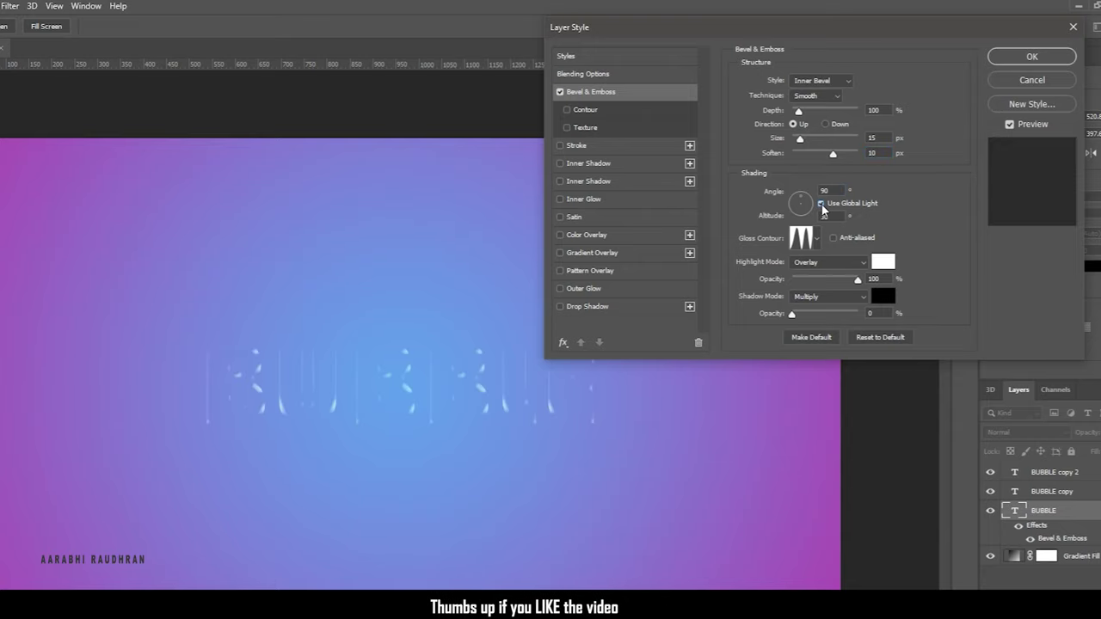
{"action": "left_click", "coordinate": [810, 196]}
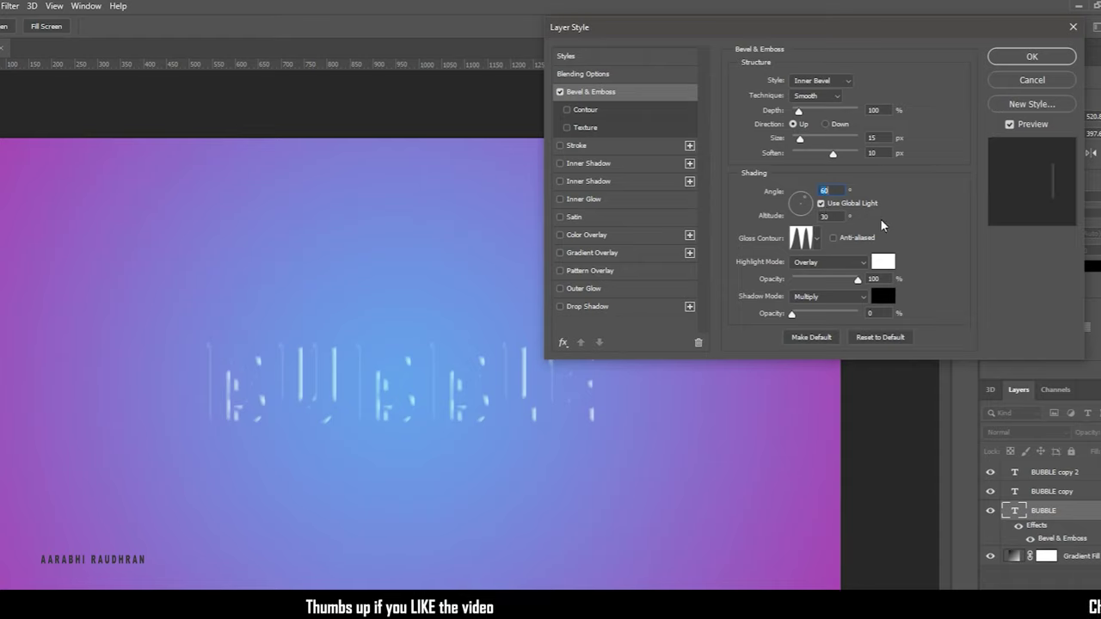
Step: Give the bevel the Ring - Double gloss contour
{"action": "left_click", "coordinate": [801, 242]}
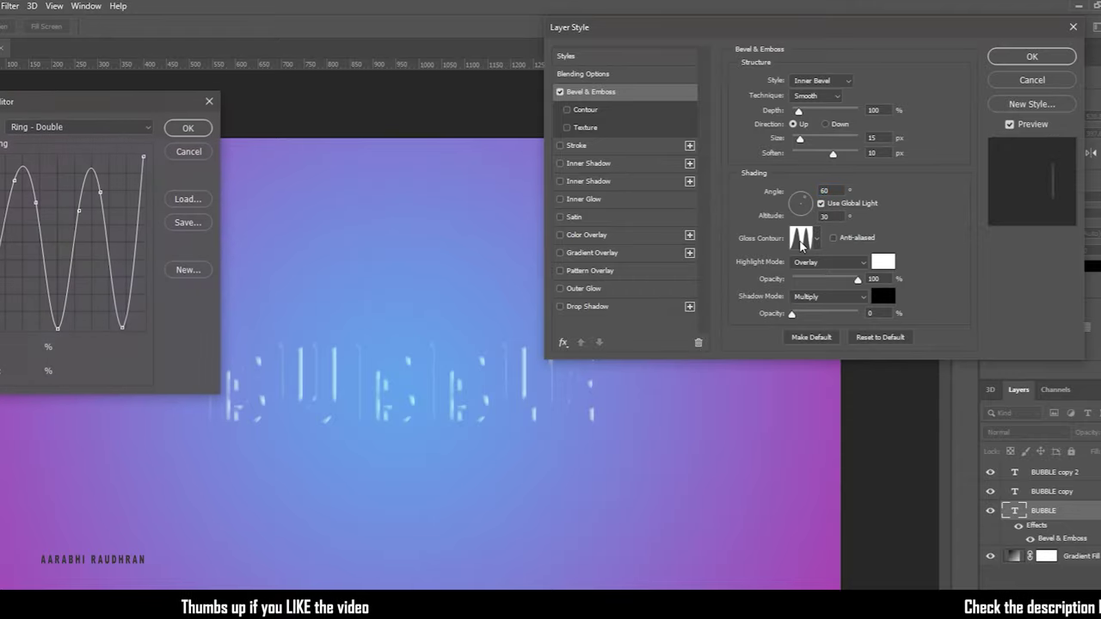
{"action": "left_click_drag", "start_coordinate": [123, 109], "coordinate": [387, 37]}
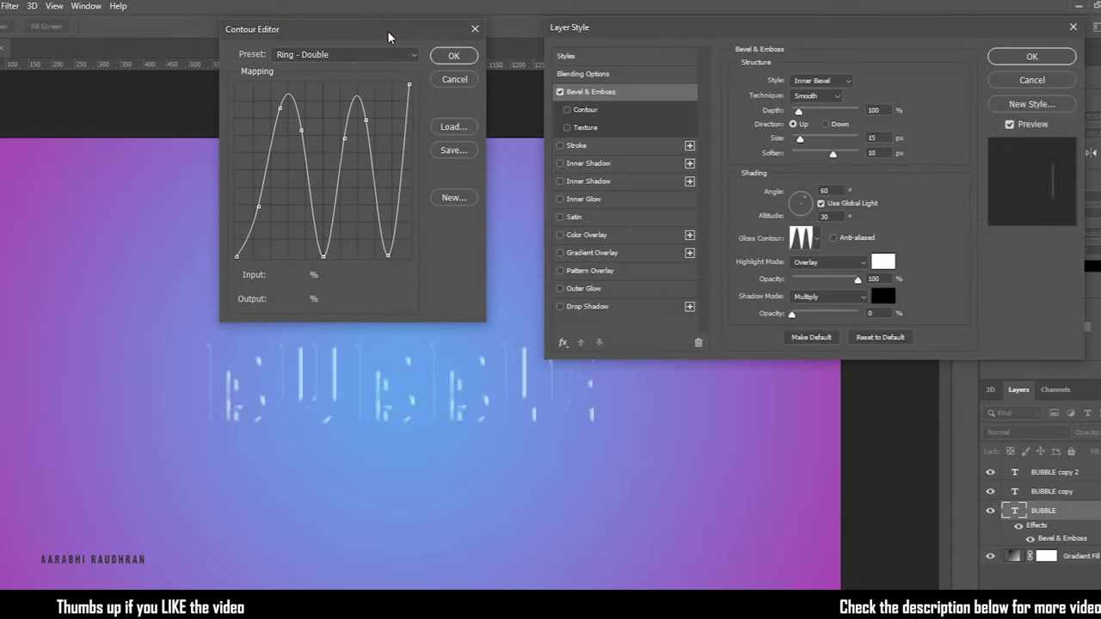
{"action": "left_click", "coordinate": [349, 56]}
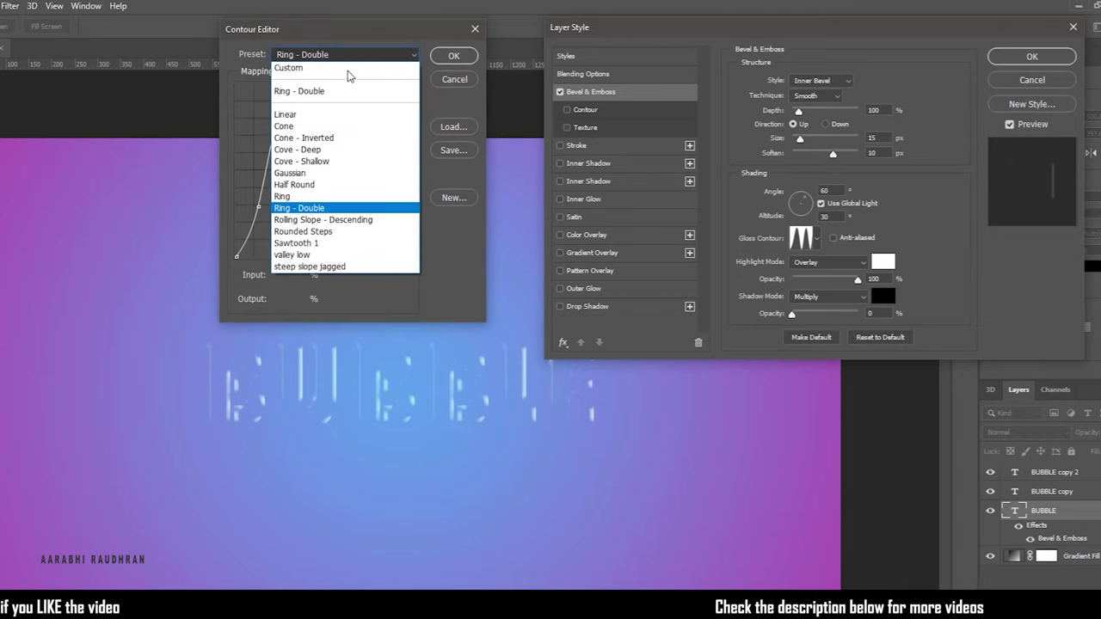
{"action": "left_click", "coordinate": [344, 208]}
{"action": "left_click", "coordinate": [447, 56]}
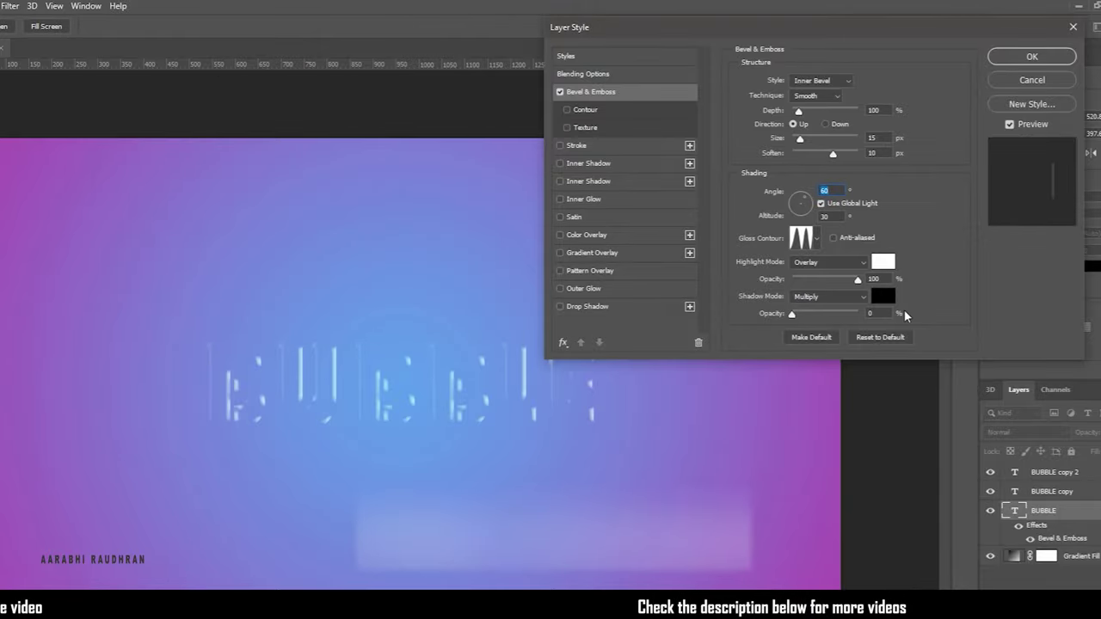
Step: Set the bevel highlight to Screen mode at 70% opacity
{"action": "left_click", "coordinate": [865, 263]}
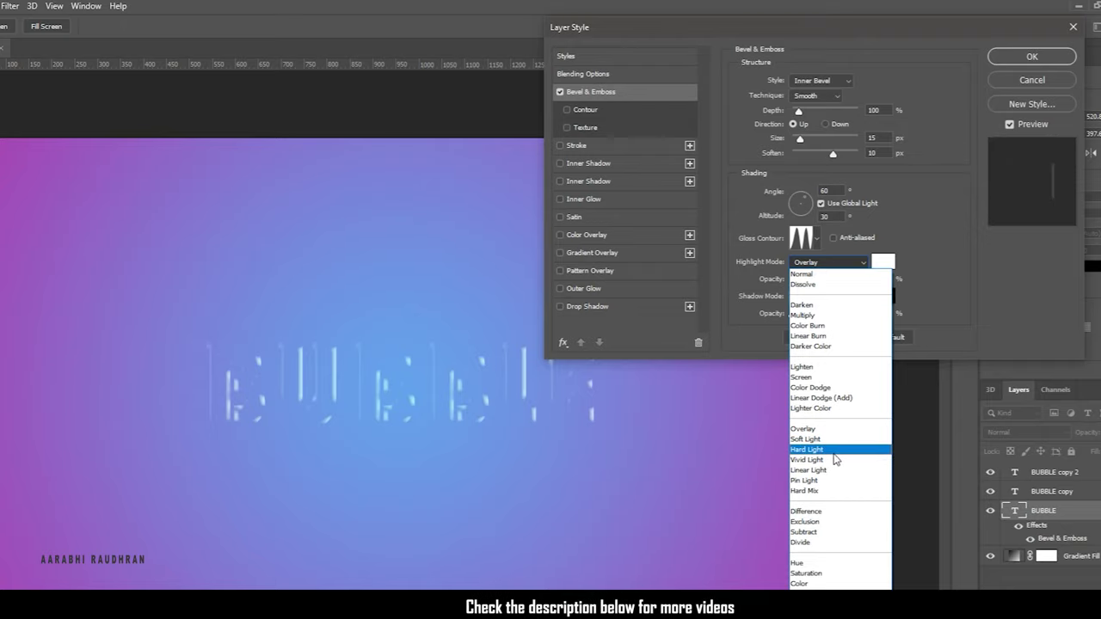
{"action": "left_click", "coordinate": [804, 377]}
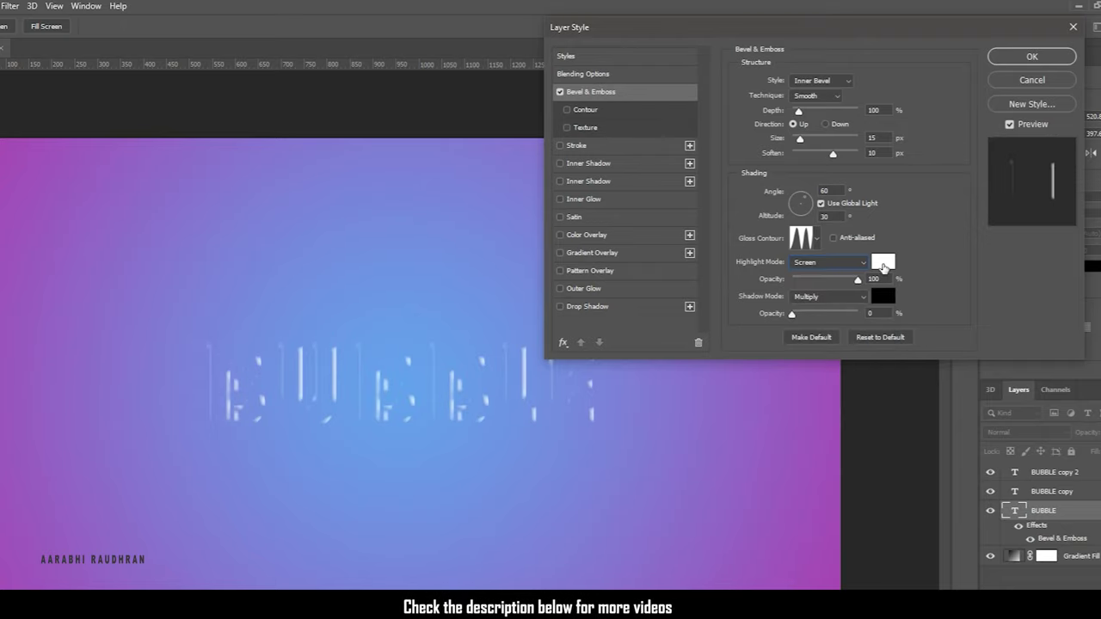
{"action": "type", "text": "70"}
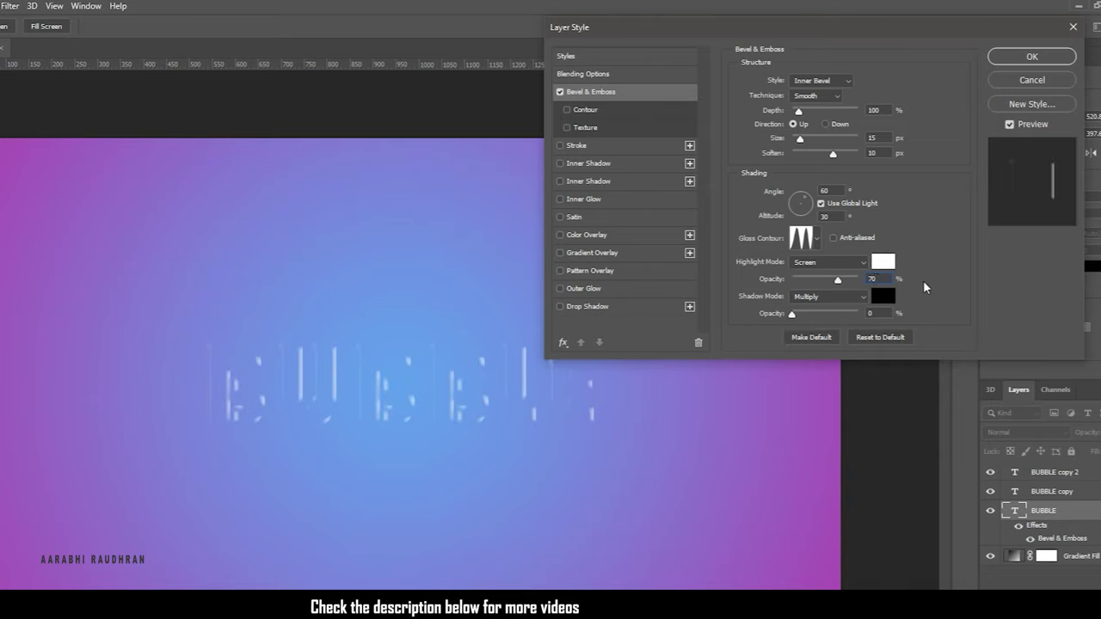
{"action": "key", "text": "Return"}
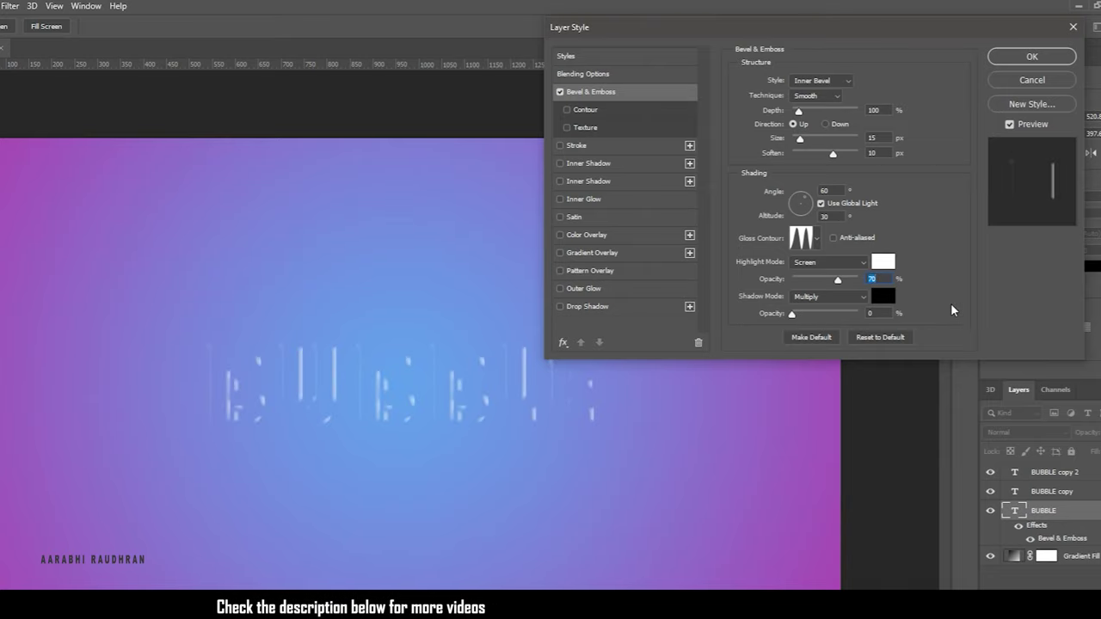
Step: Enable Contour on the BUBBLE bevel with the valley low preset and apply the layer style
{"action": "left_click", "coordinate": [608, 110]}
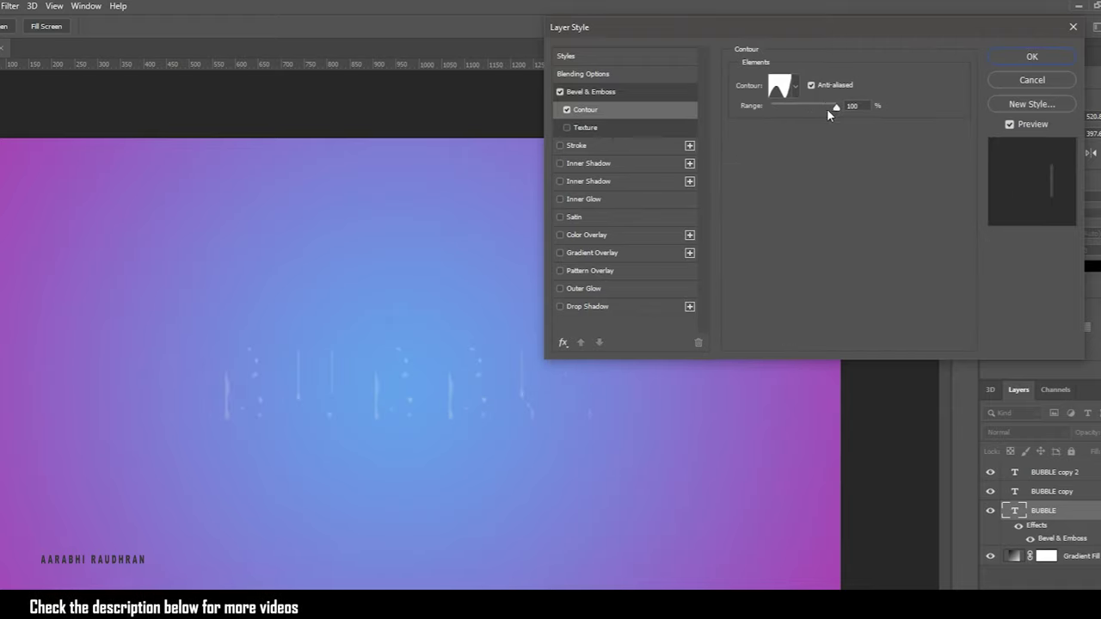
{"action": "left_click", "coordinate": [777, 88]}
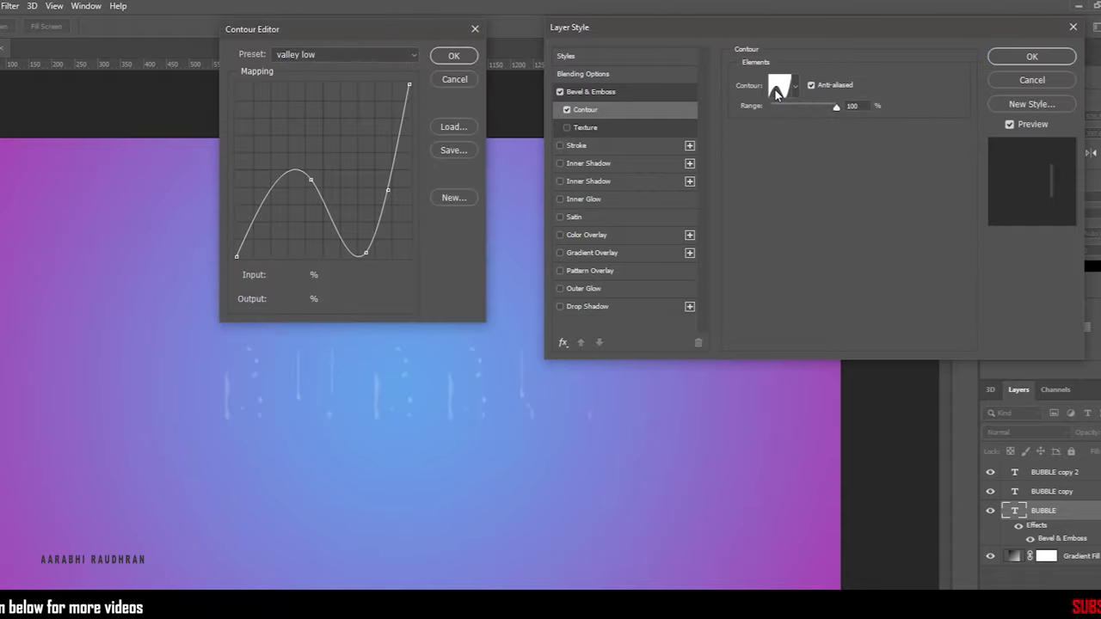
{"action": "left_click", "coordinate": [340, 55]}
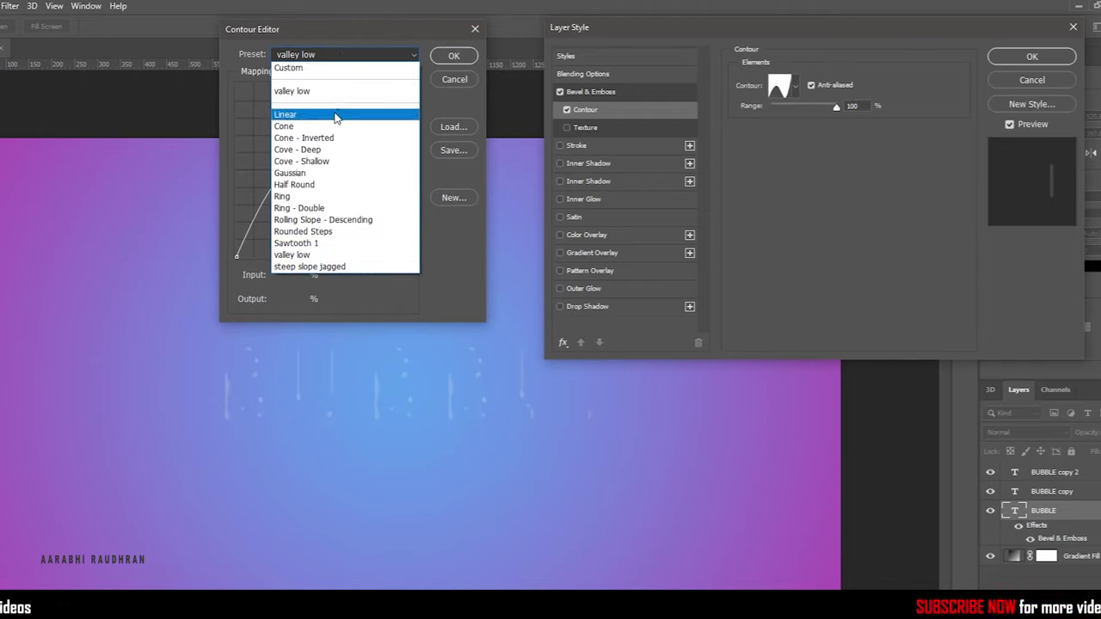
{"action": "left_click", "coordinate": [310, 255]}
{"action": "left_click", "coordinate": [440, 55]}
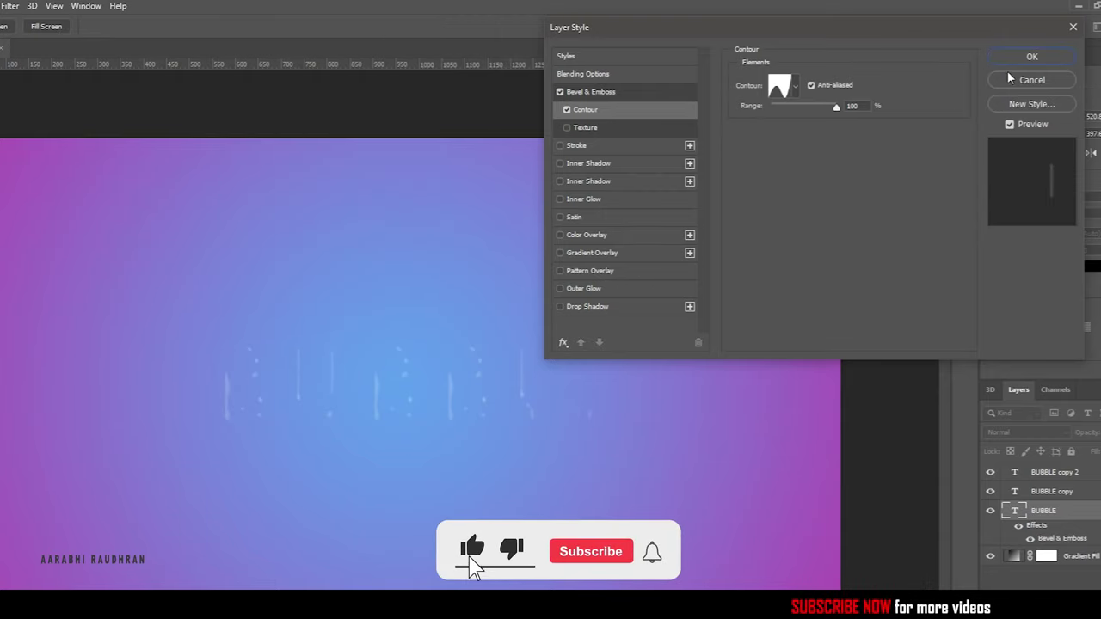
{"action": "left_click", "coordinate": [1031, 57]}
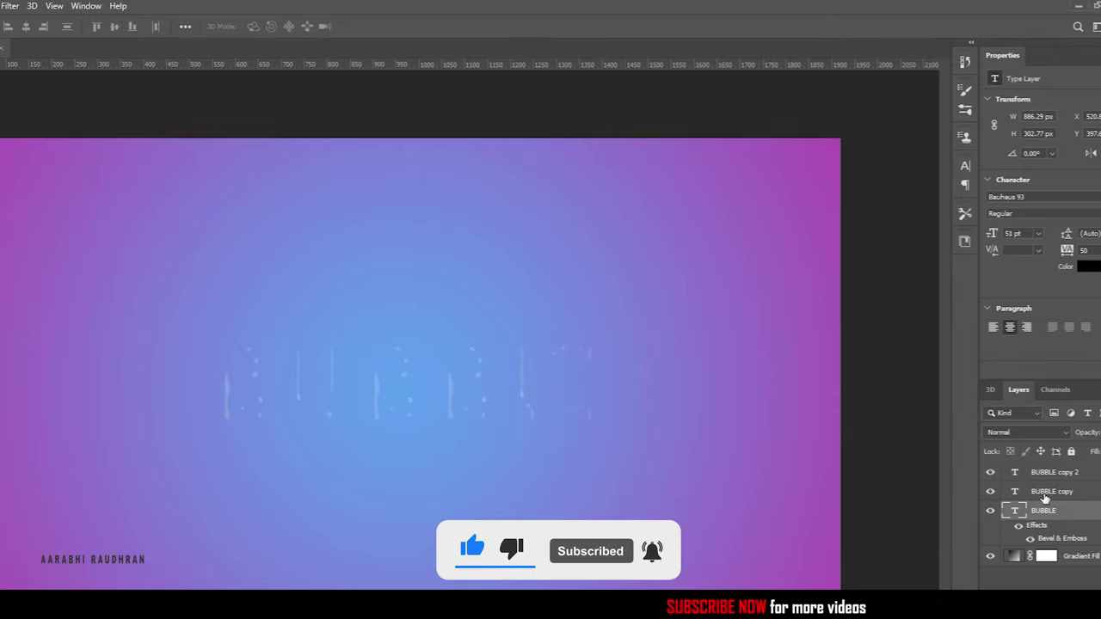
Step: Add an Inner Glow to BUBBLE at 30% opacity with colour #000000
{"action": "double_click", "coordinate": [1066, 511]}
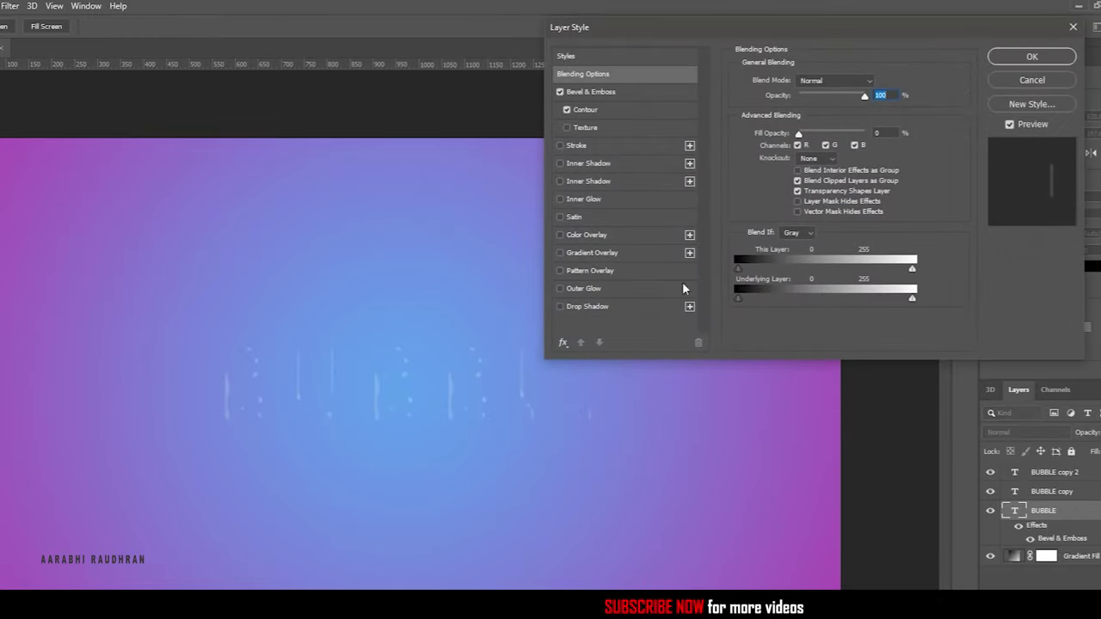
{"action": "left_click", "coordinate": [571, 201]}
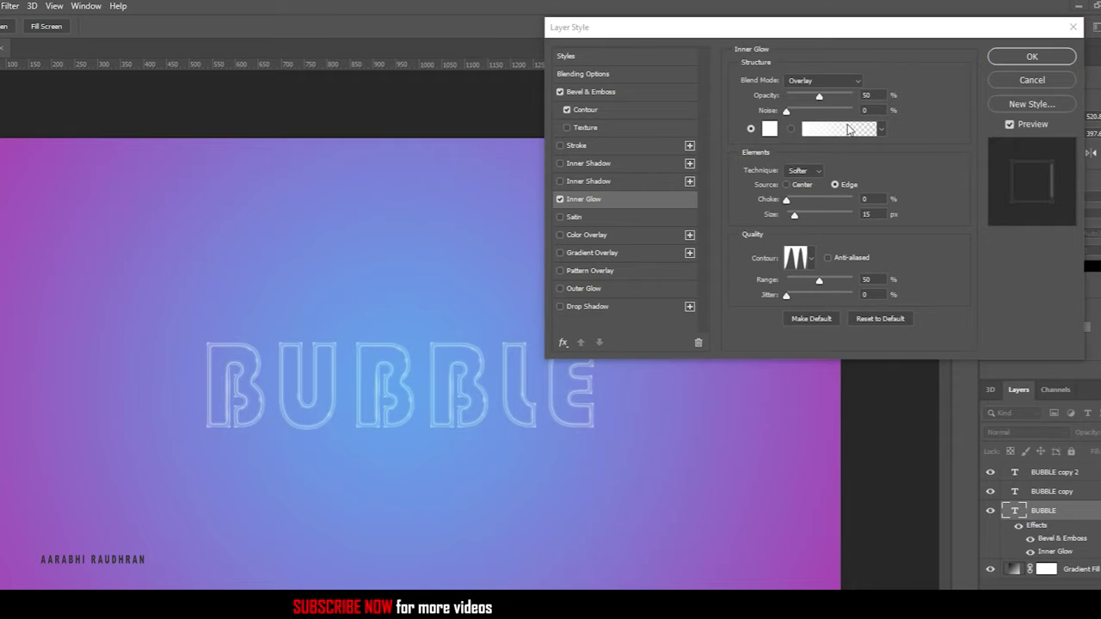
{"action": "left_click", "coordinate": [868, 95]}
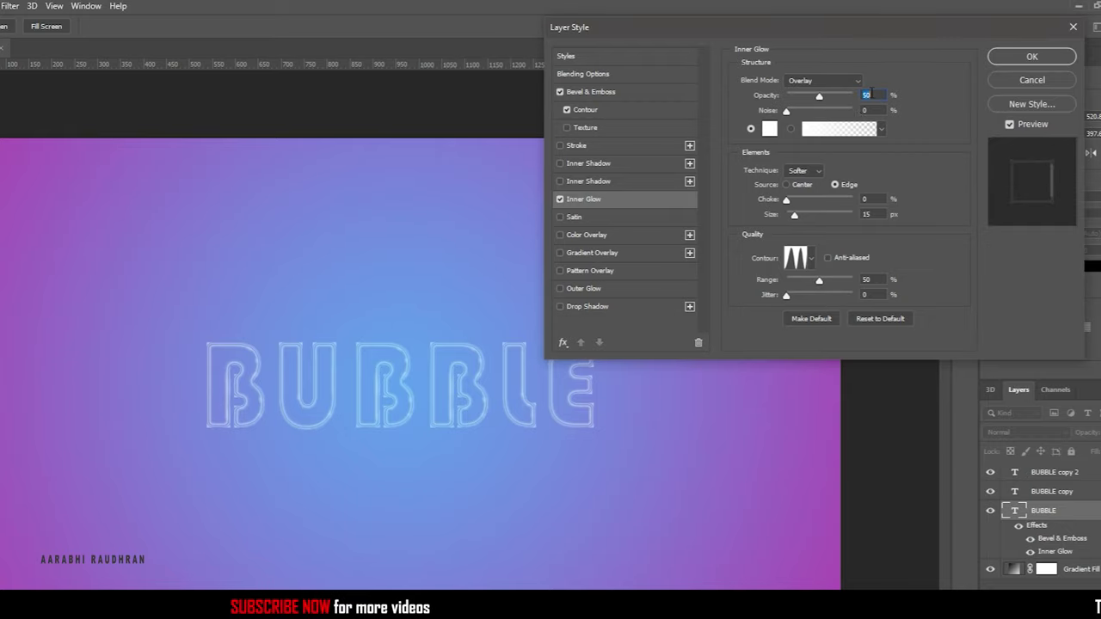
{"action": "type", "text": "30"}
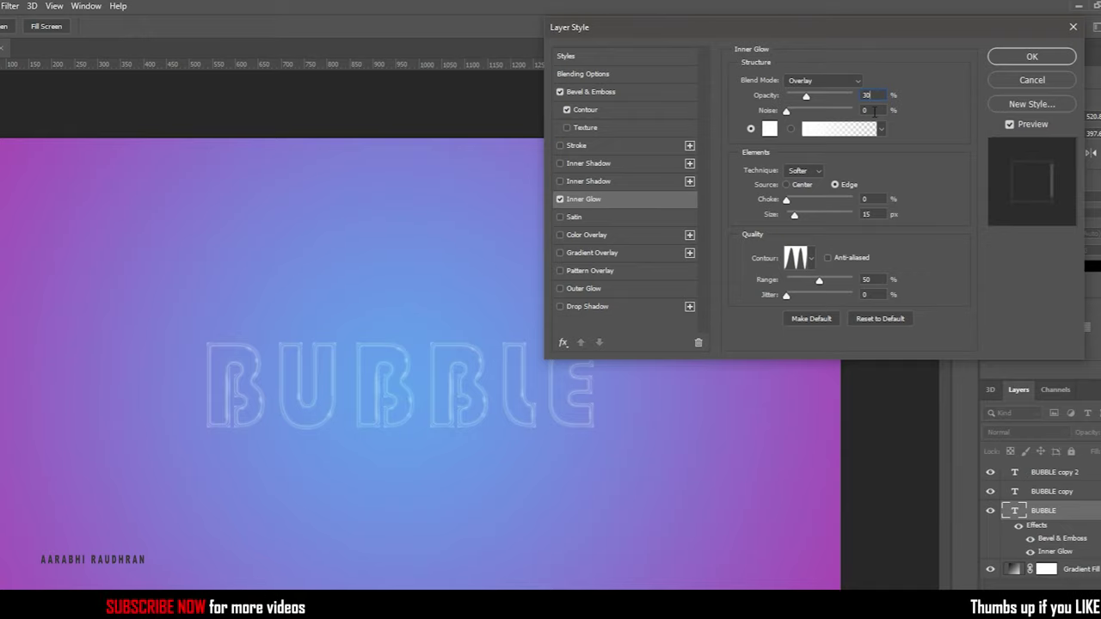
{"action": "left_click", "coordinate": [769, 128]}
{"action": "type", "text": "000000"}
{"action": "left_click", "coordinate": [981, 199]}
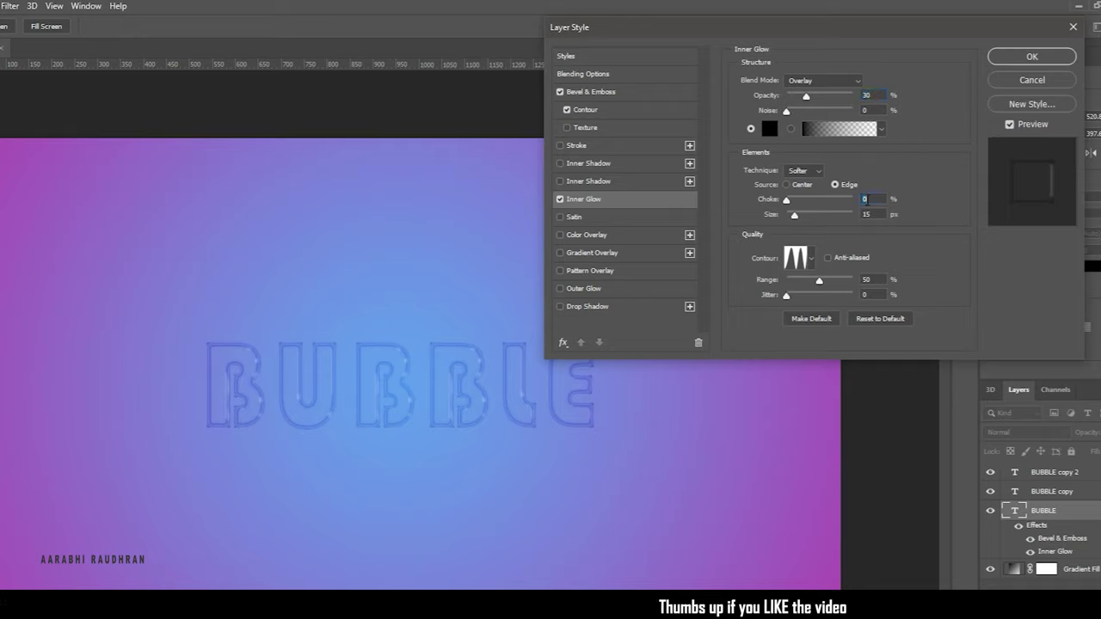
Step: Set the inner glow choke to 15, size to 30 px and its contour to valley low
{"action": "type", "text": "5"}
{"action": "key", "text": "Tab"}
{"action": "type", "text": "30"}
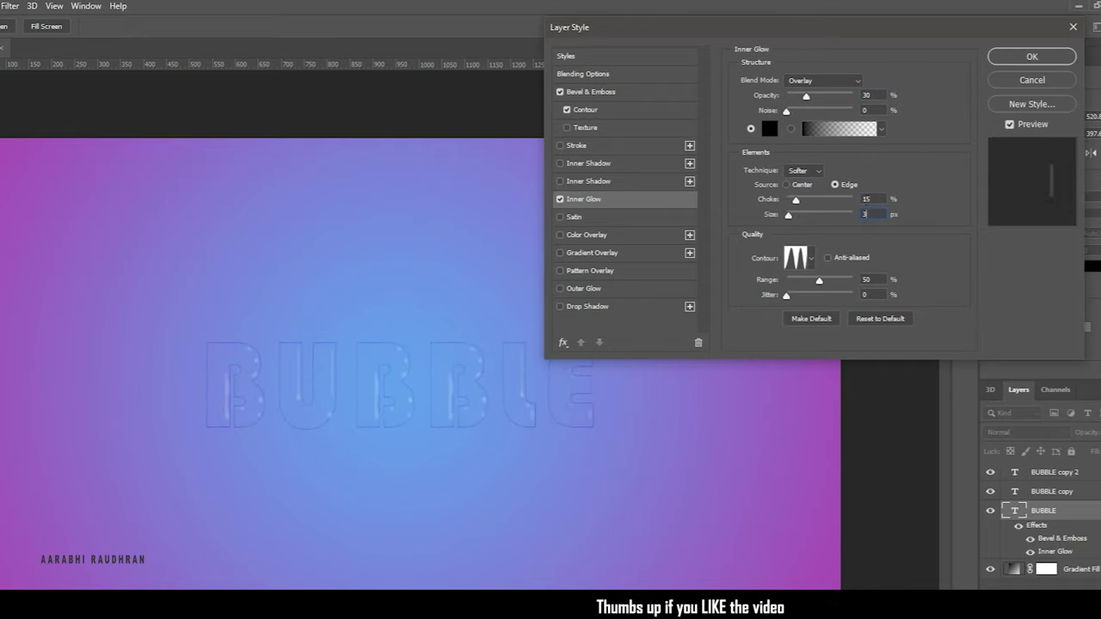
{"action": "left_click", "coordinate": [796, 257]}
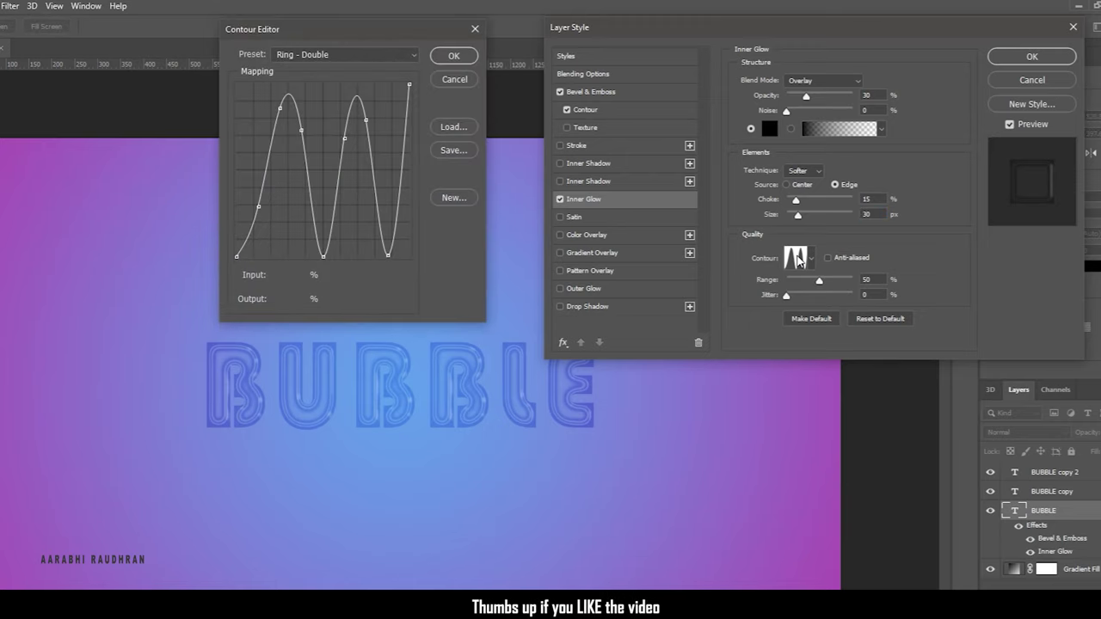
{"action": "left_click", "coordinate": [382, 57]}
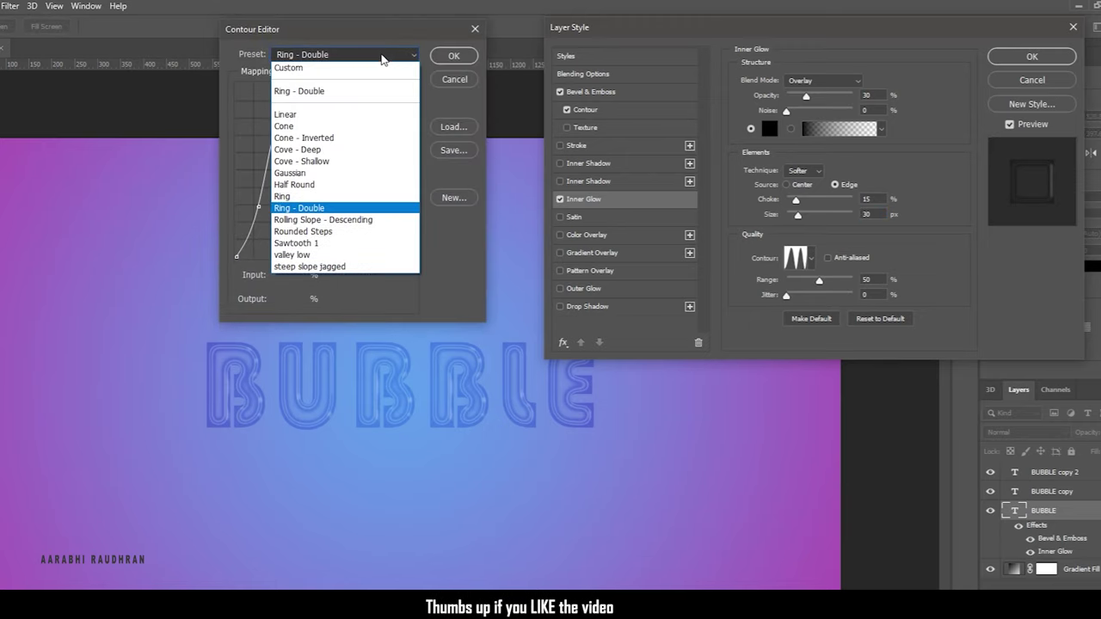
{"action": "left_click", "coordinate": [335, 255]}
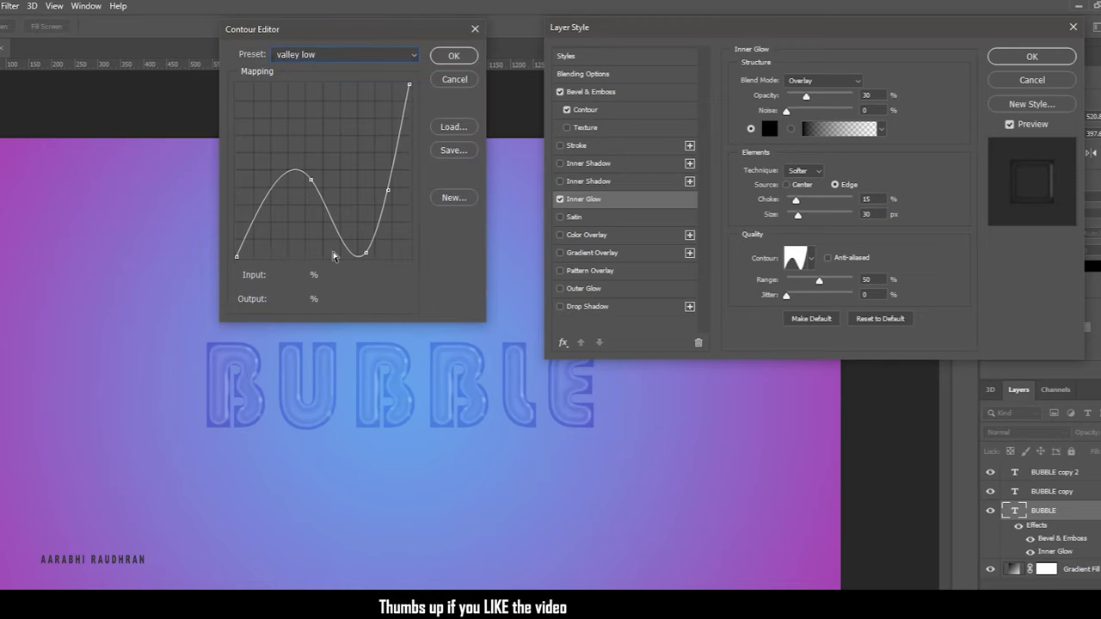
{"action": "left_click", "coordinate": [454, 56]}
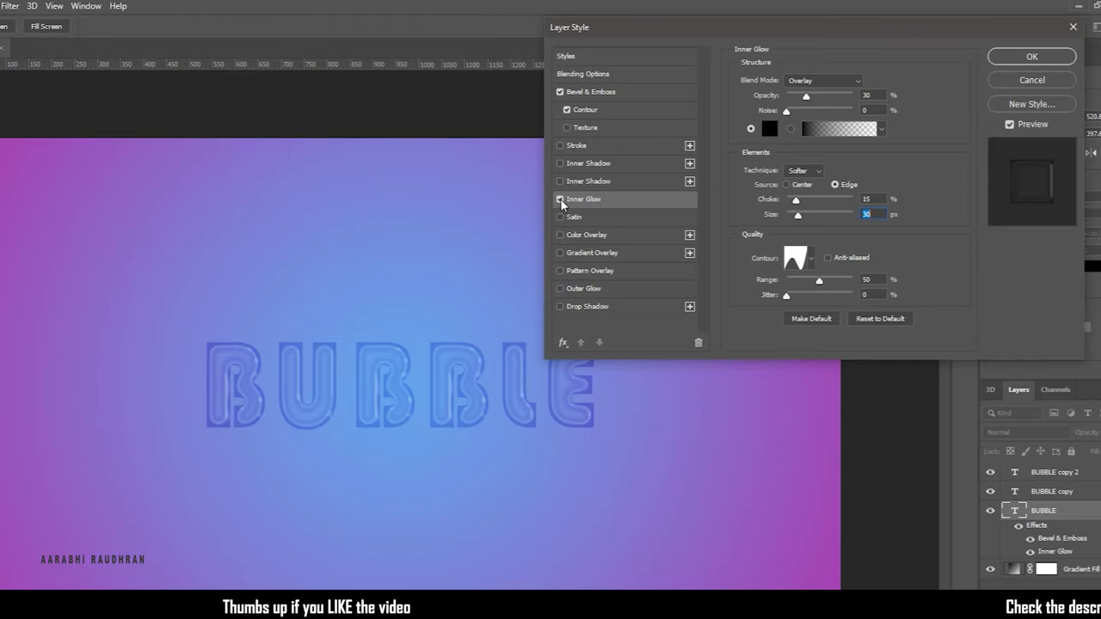
{"action": "left_click", "coordinate": [581, 217]}
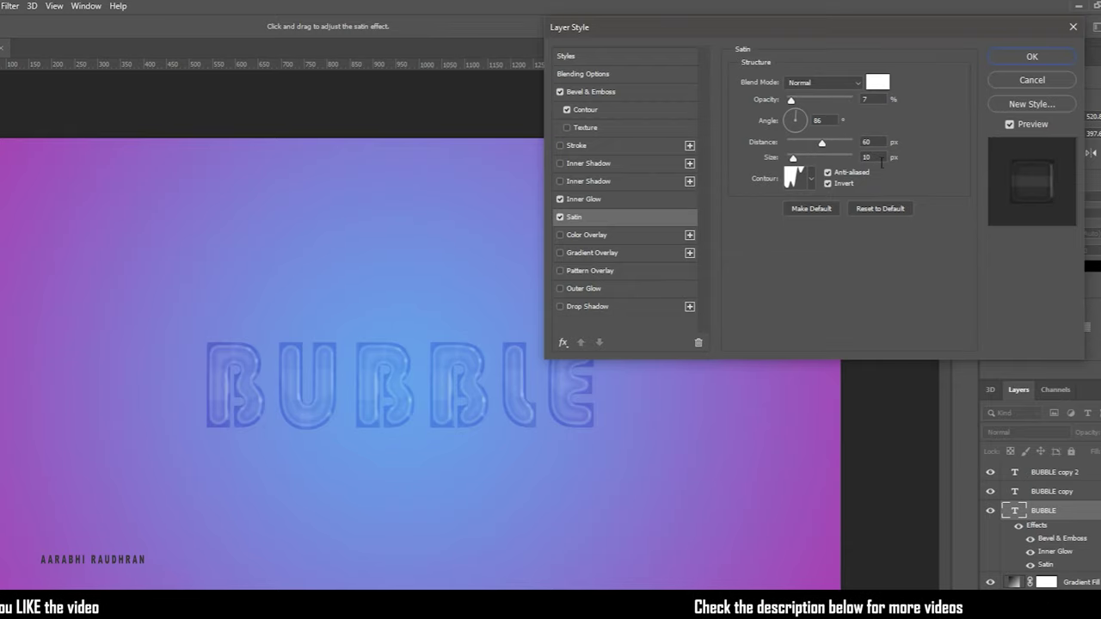
Step: Set the BUBBLE satin contour to the steep slope jagged preset
{"action": "left_click", "coordinate": [797, 180]}
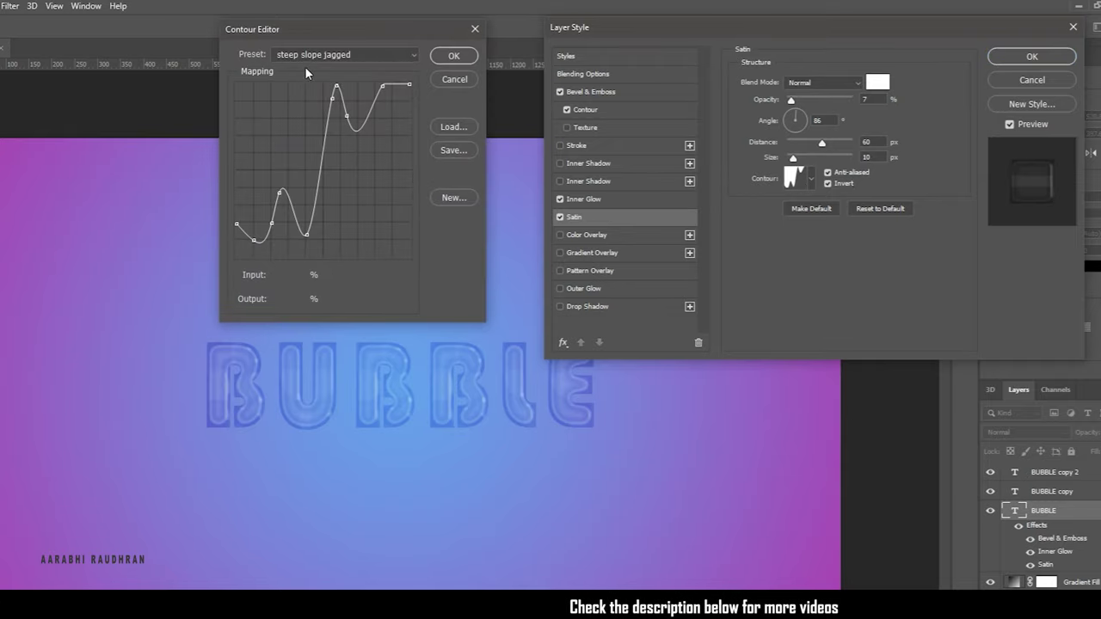
{"action": "left_click", "coordinate": [328, 56]}
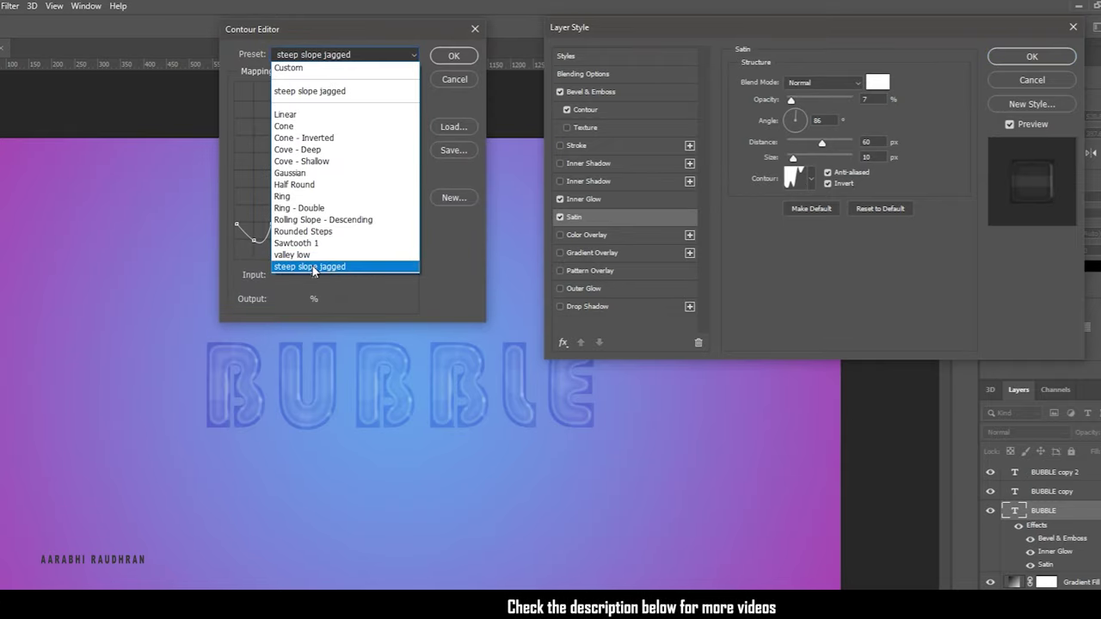
{"action": "left_click", "coordinate": [329, 100]}
{"action": "left_click", "coordinate": [453, 55]}
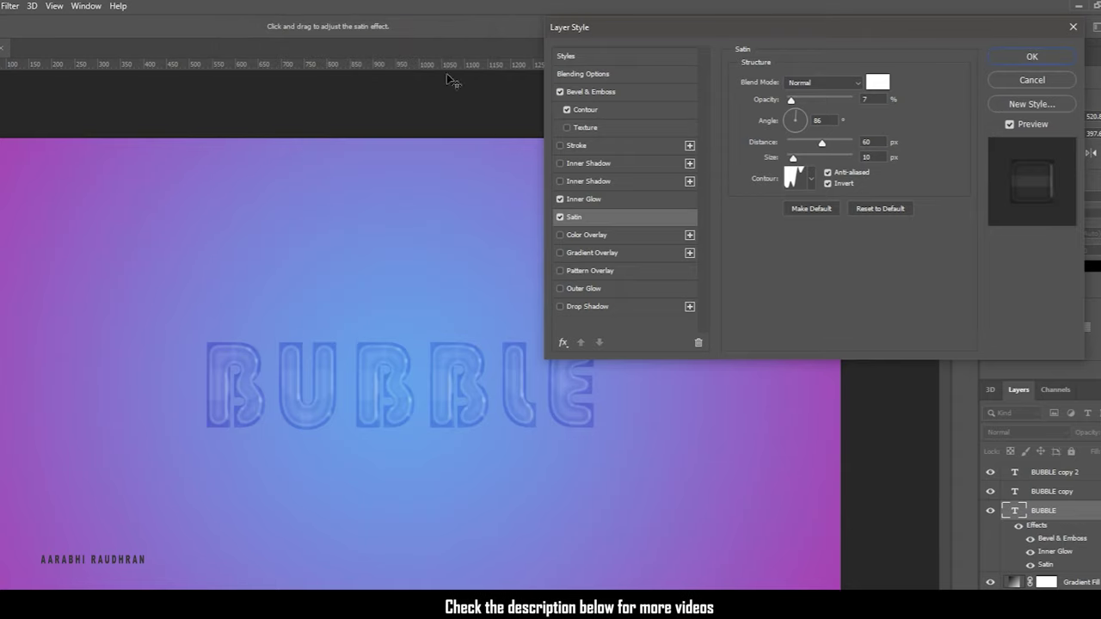
Step: Turn on Drop Shadow for BUBBLE with 60% opacity and apply the layer style
{"action": "left_click", "coordinate": [615, 307]}
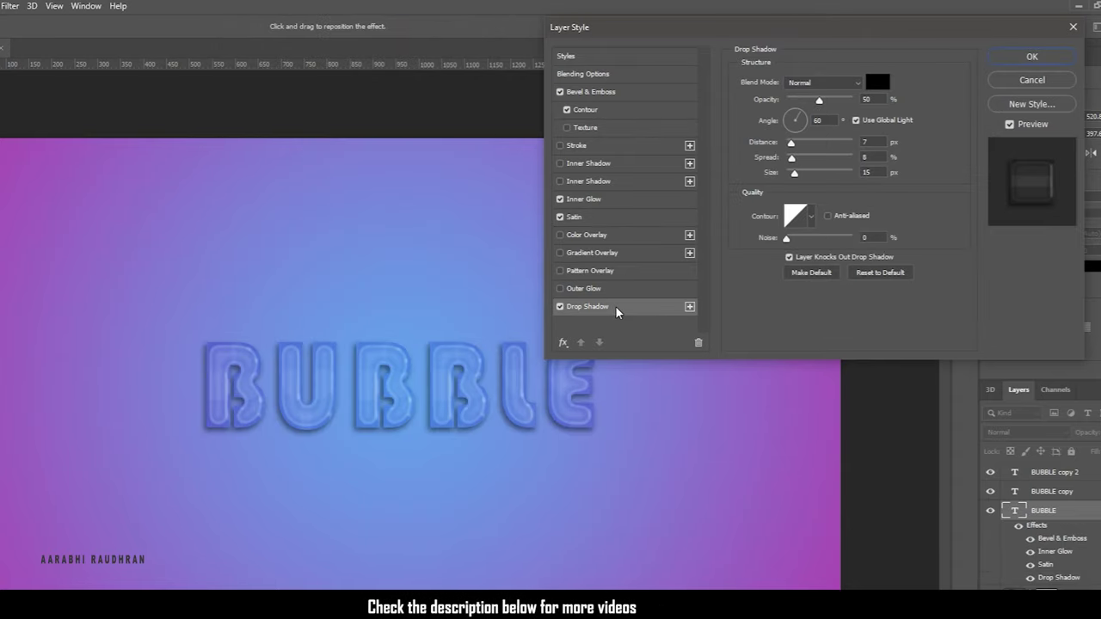
{"action": "left_click", "coordinate": [865, 100]}
{"action": "type", "text": "60"}
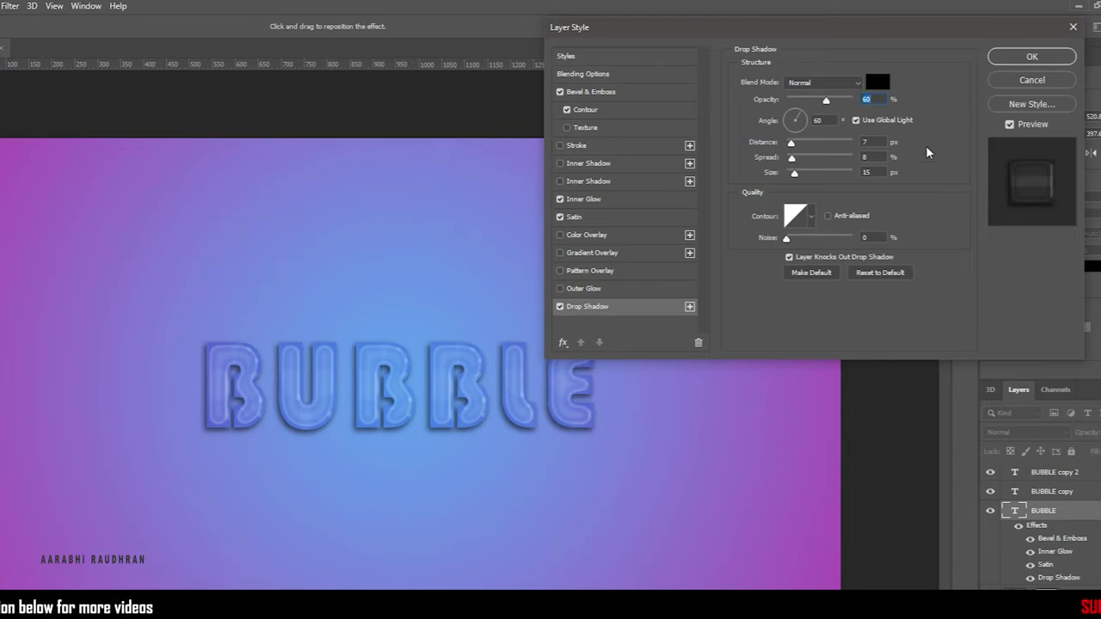
{"action": "left_click", "coordinate": [1031, 57]}
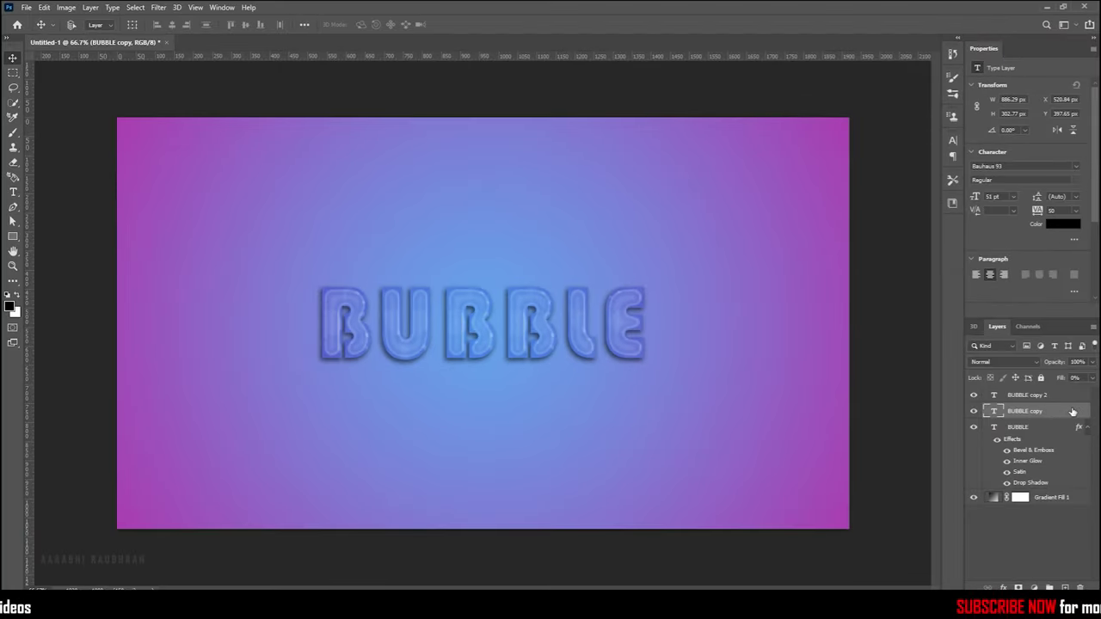
Step: Enable Bevel & Emboss on BUBBLE copy and set its depth to 750%
{"action": "double_click", "coordinate": [1075, 413]}
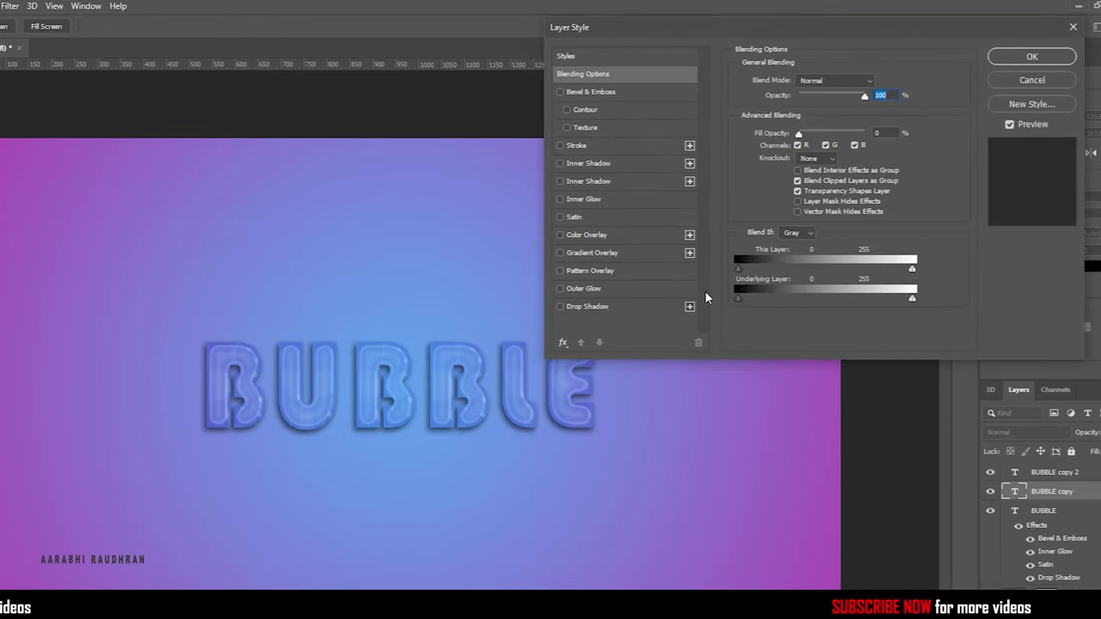
{"action": "left_click", "coordinate": [597, 90]}
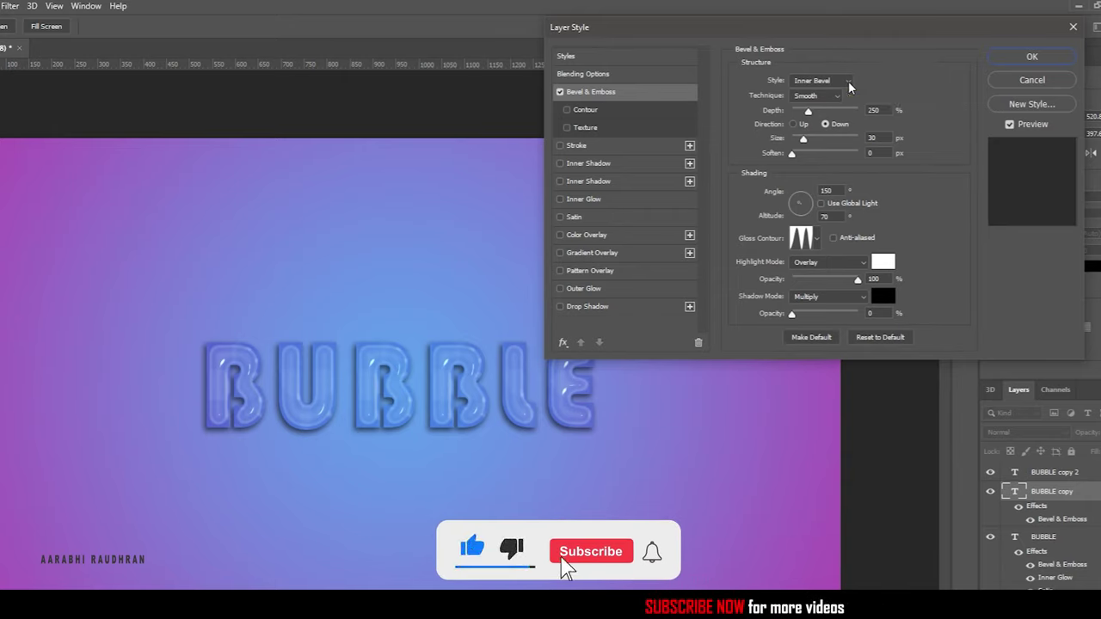
{"action": "left_click", "coordinate": [873, 110]}
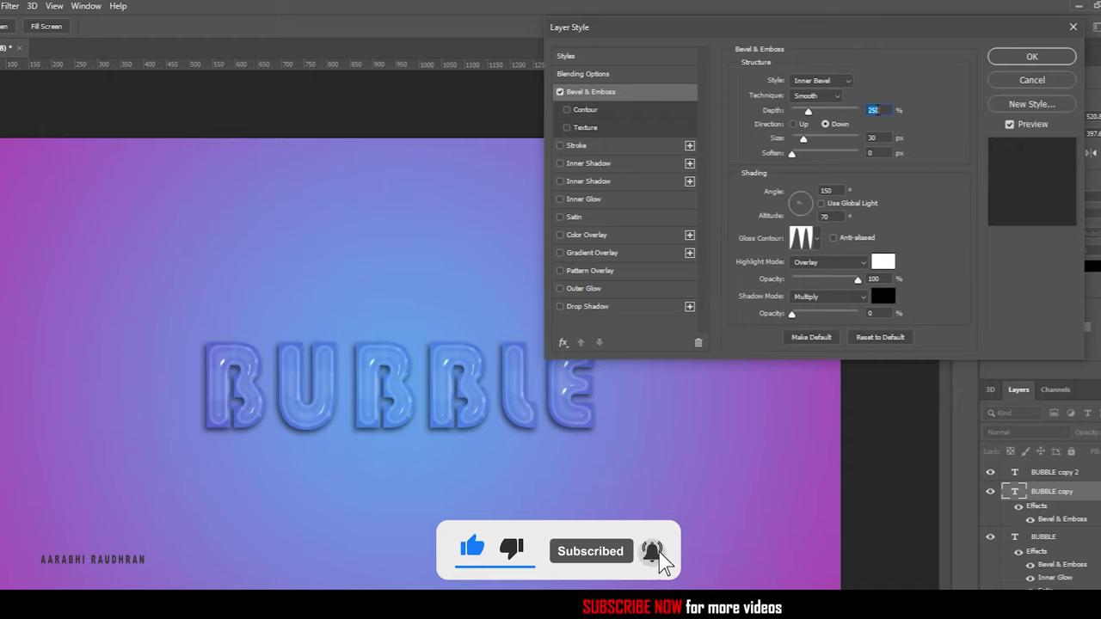
{"action": "type", "text": "7"}
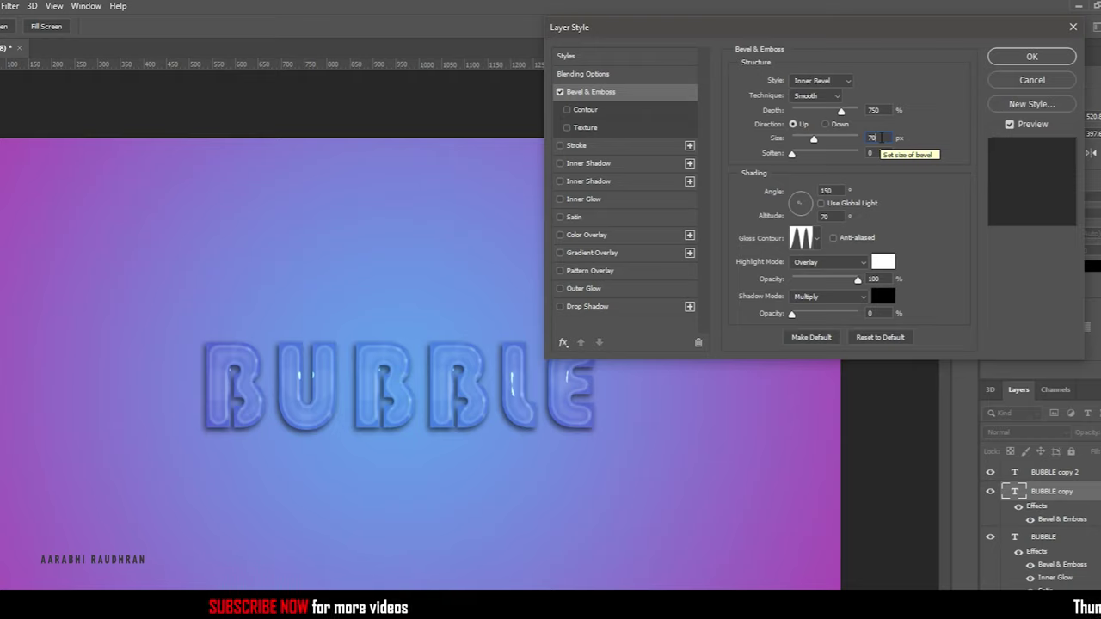
Step: Set the BUBBLE copy bevel soften to 10 px, angle 130° and altitude 30°
{"action": "key", "text": "Tab"}
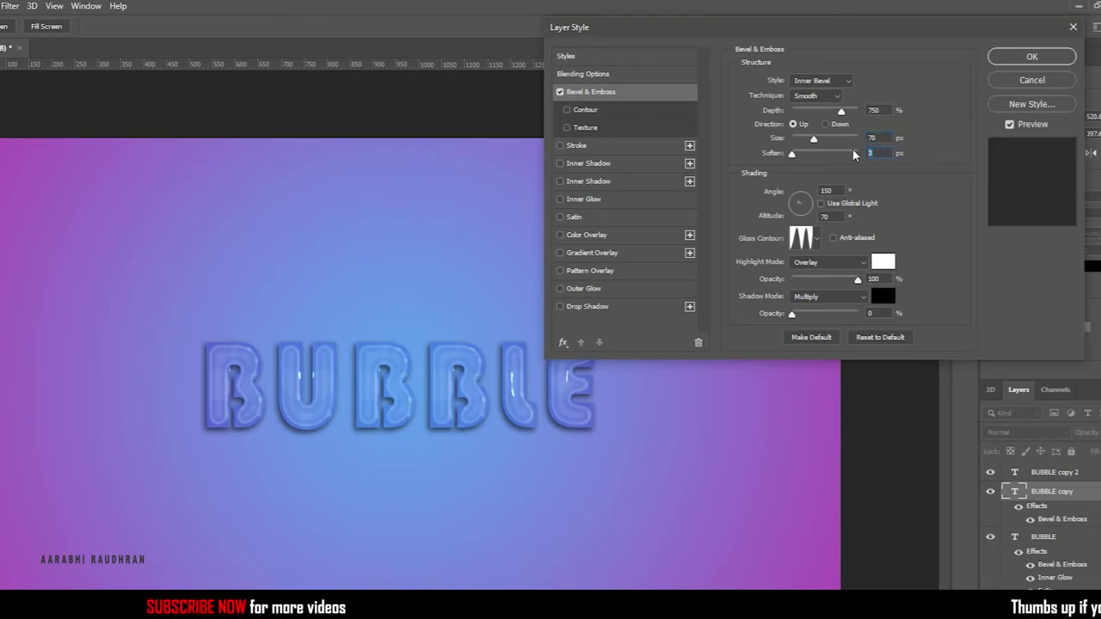
{"action": "key", "text": "shift+Up"}
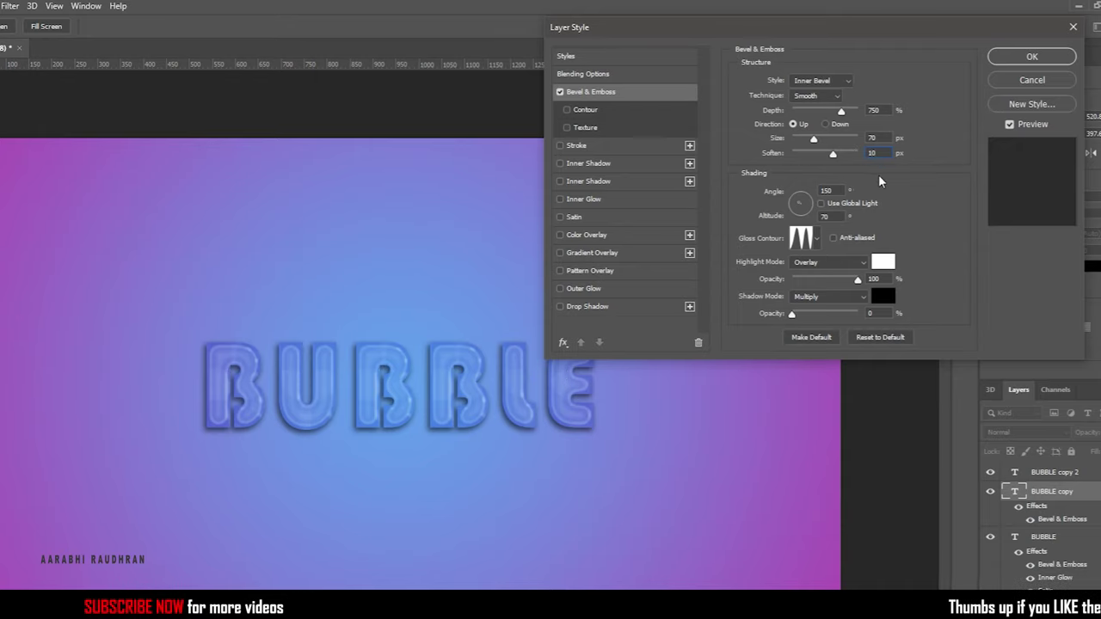
{"action": "key", "text": "Tab"}
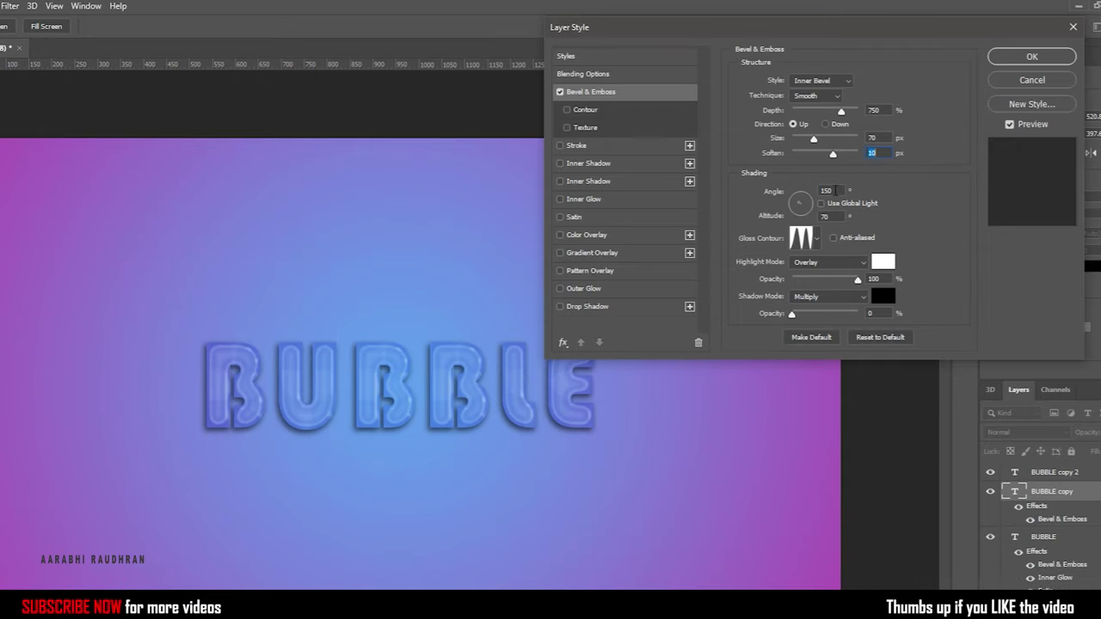
{"action": "type", "text": "130"}
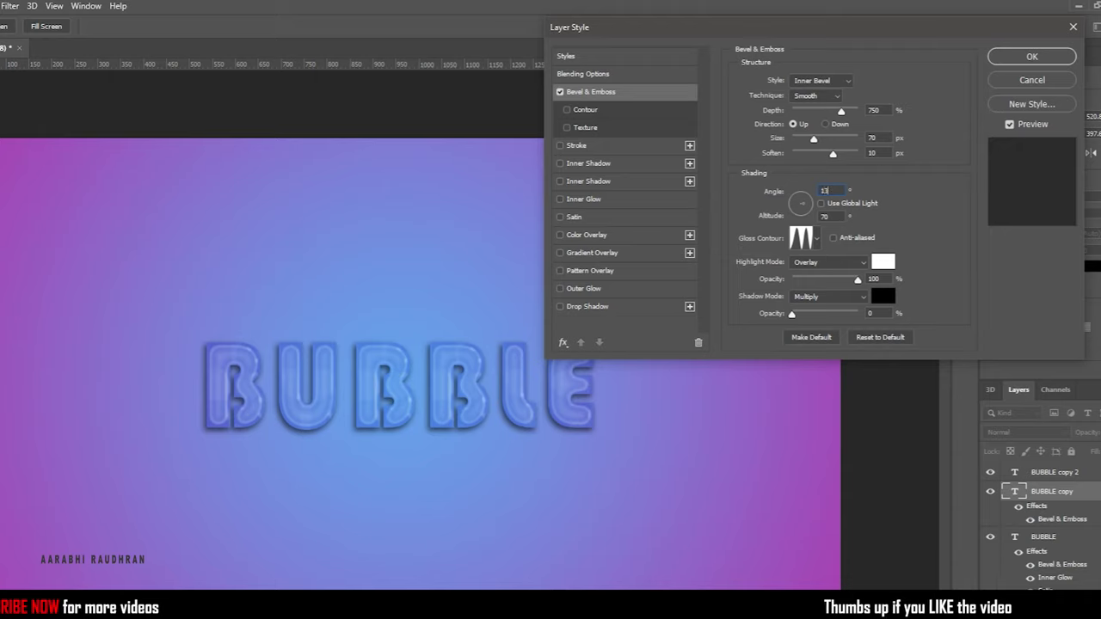
{"action": "left_click", "coordinate": [831, 215]}
{"action": "type", "text": "30"}
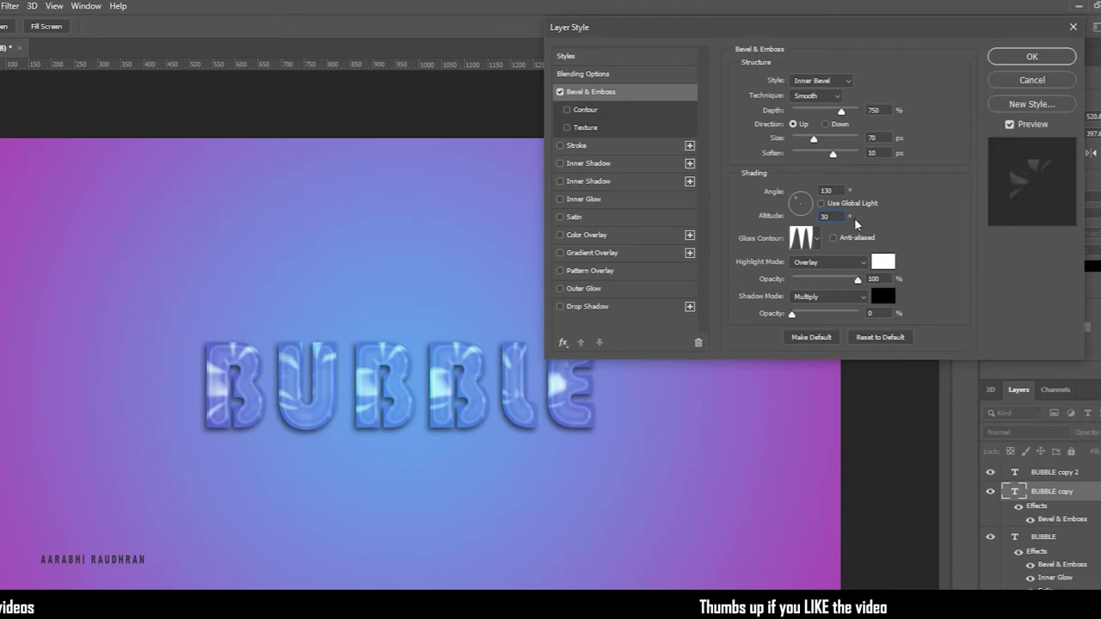
Step: Give the BUBBLE copy bevel the Cove - Deep gloss contour
{"action": "left_click", "coordinate": [808, 239]}
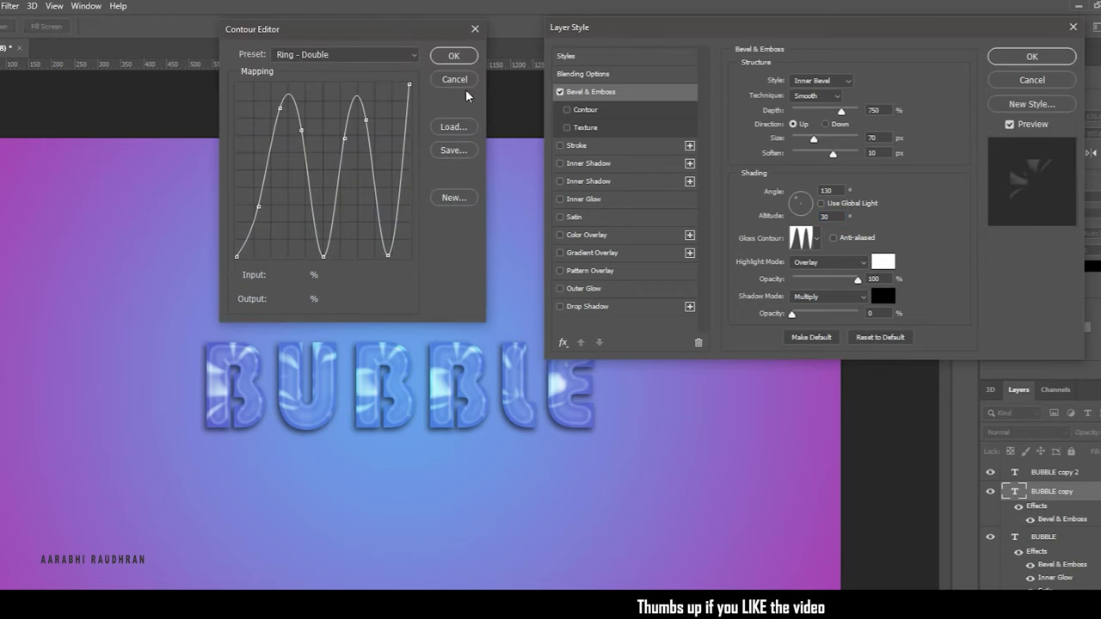
{"action": "left_click", "coordinate": [361, 57]}
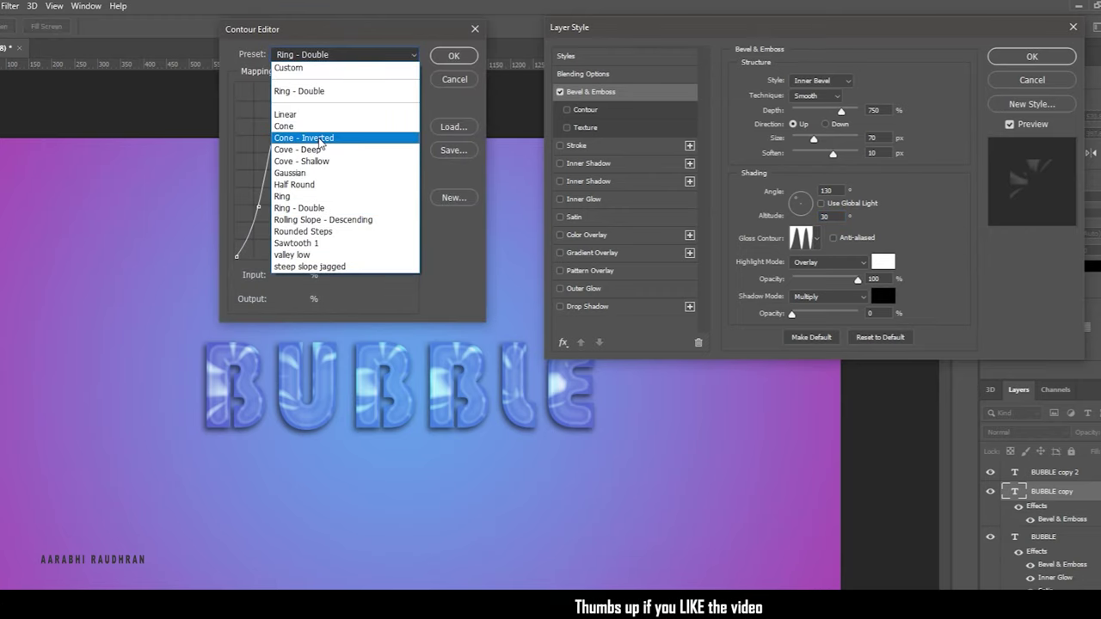
{"action": "left_click", "coordinate": [370, 149]}
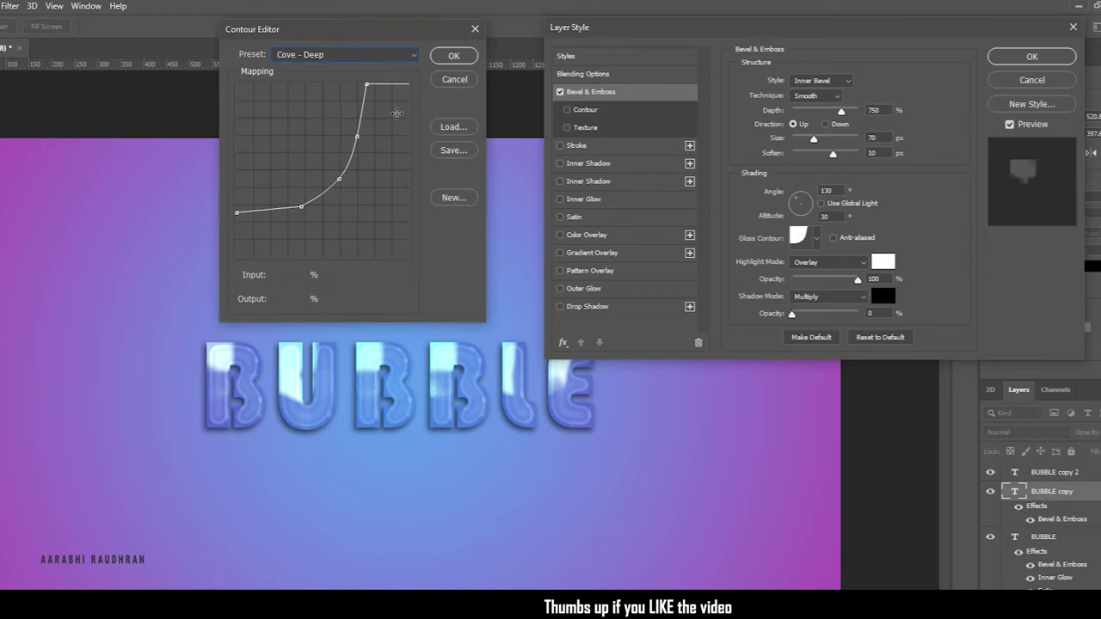
{"action": "left_click", "coordinate": [466, 54]}
Step: Set the bevel highlight to Soft Light mode at 60% opacity
{"action": "left_click", "coordinate": [824, 263]}
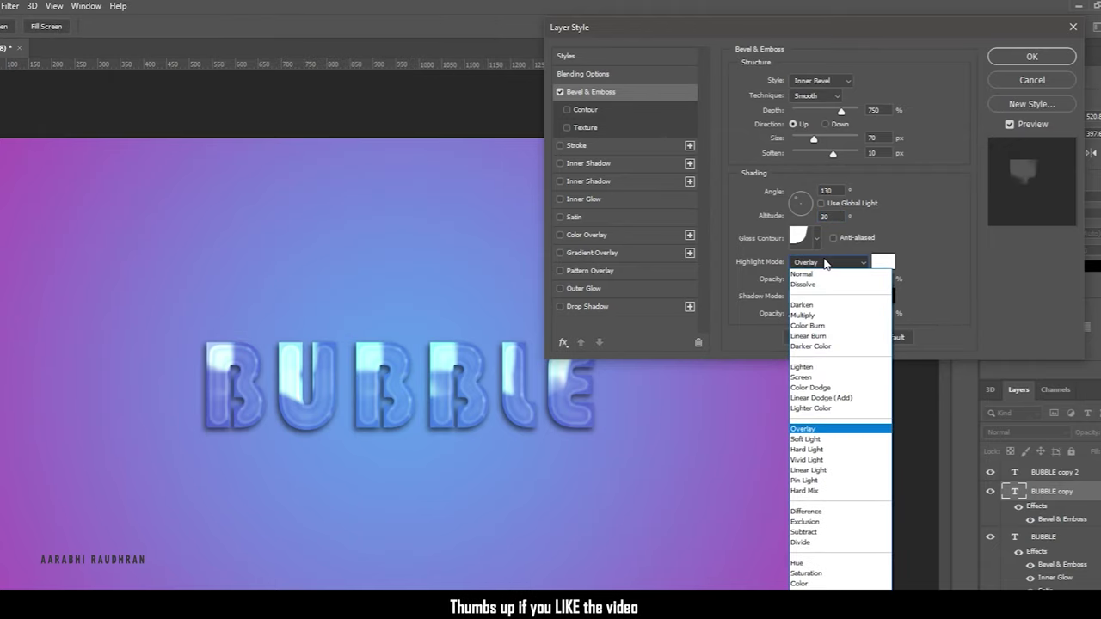
{"action": "left_click", "coordinate": [834, 438]}
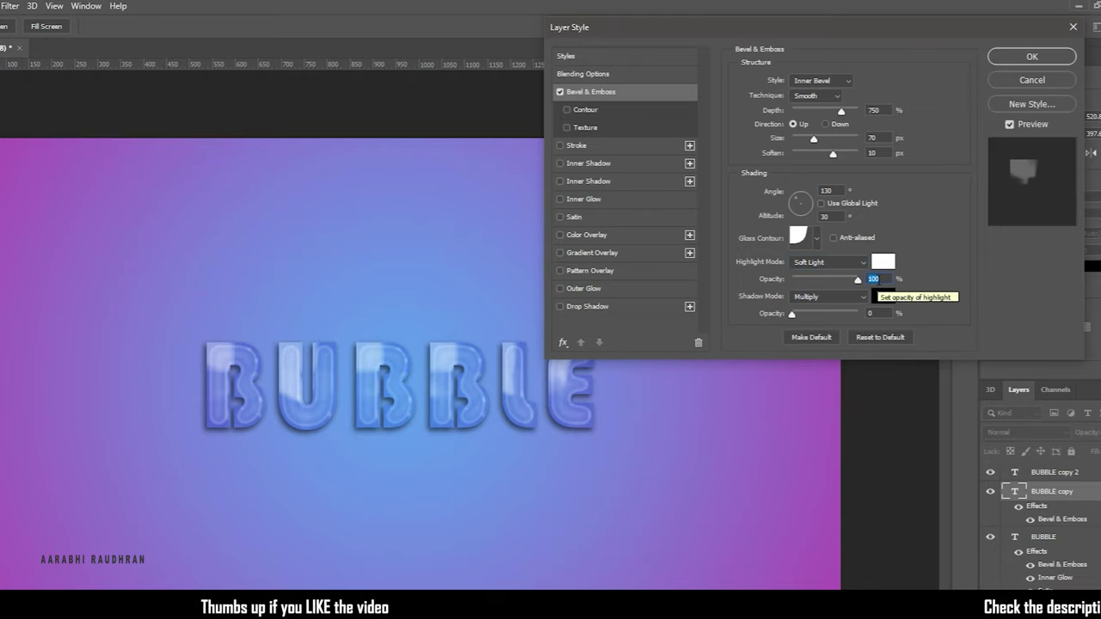
{"action": "double_click", "coordinate": [874, 279]}
{"action": "type", "text": "60"}
{"action": "double_click", "coordinate": [874, 279]}
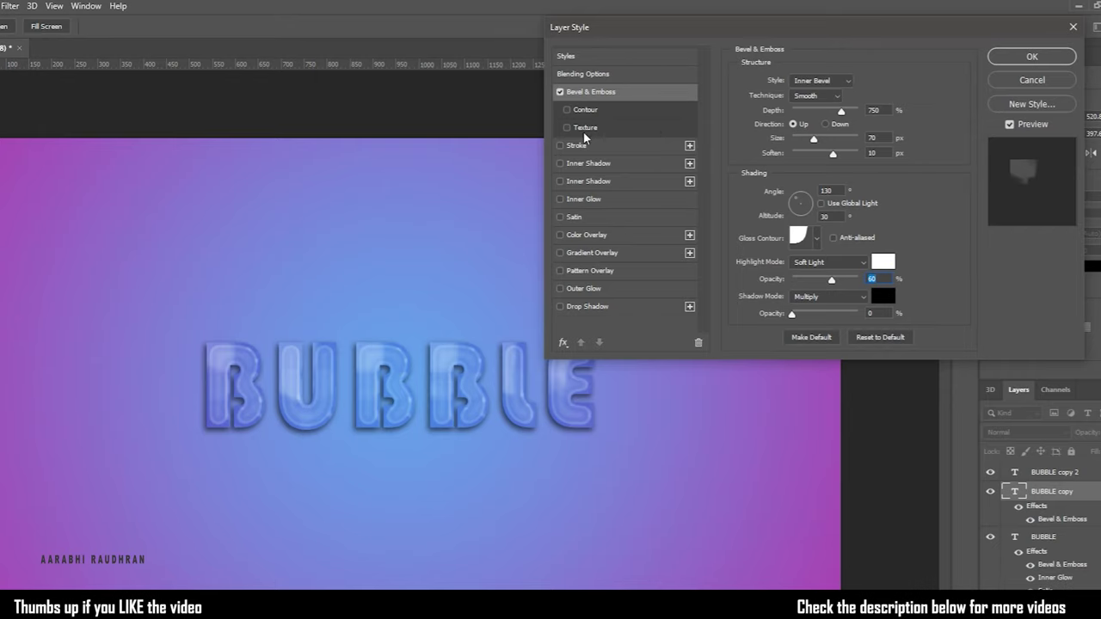
Step: Give BUBBLE copy a white Overlay Inner Glow: 50% opacity, 15 px, Ring - Double contour
{"action": "left_click", "coordinate": [601, 199]}
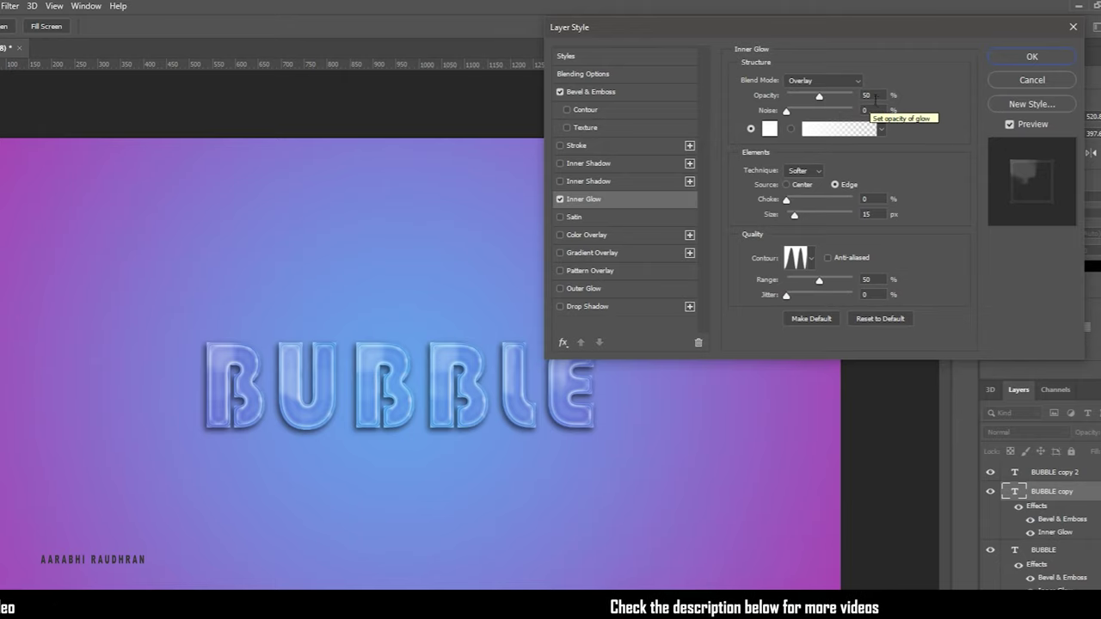
{"action": "left_click", "coordinate": [820, 98]}
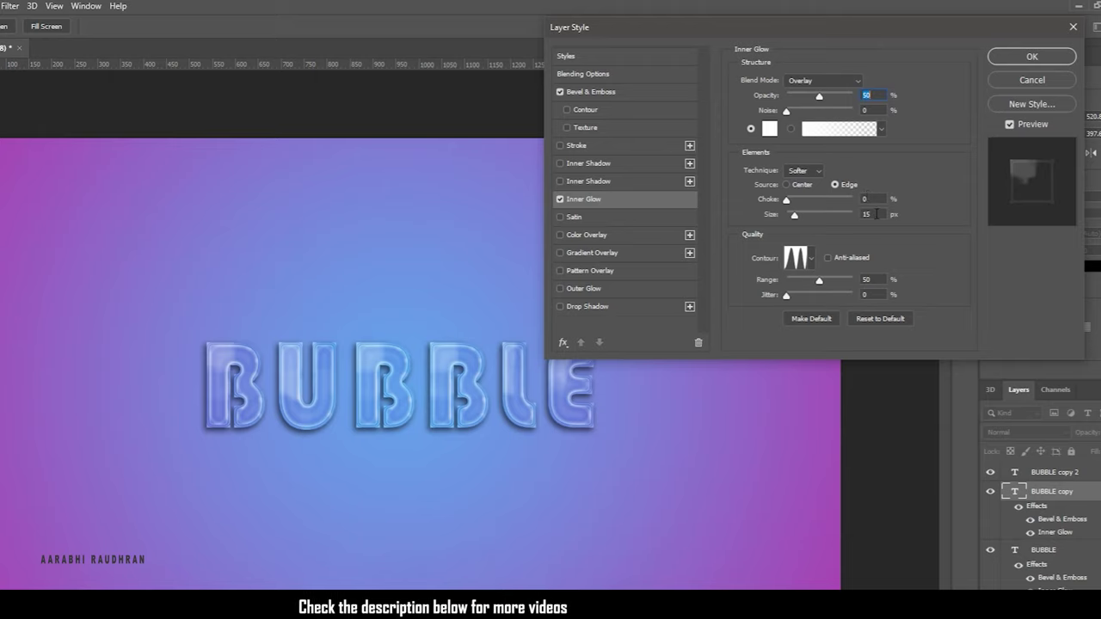
{"action": "left_click", "coordinate": [876, 214]}
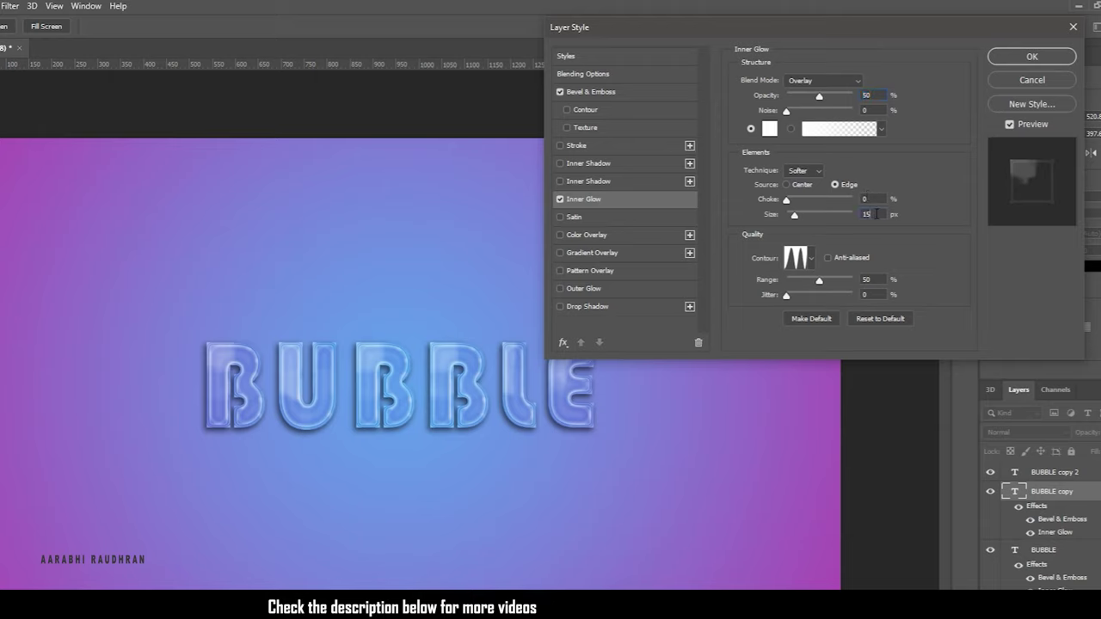
{"action": "left_click", "coordinate": [796, 258]}
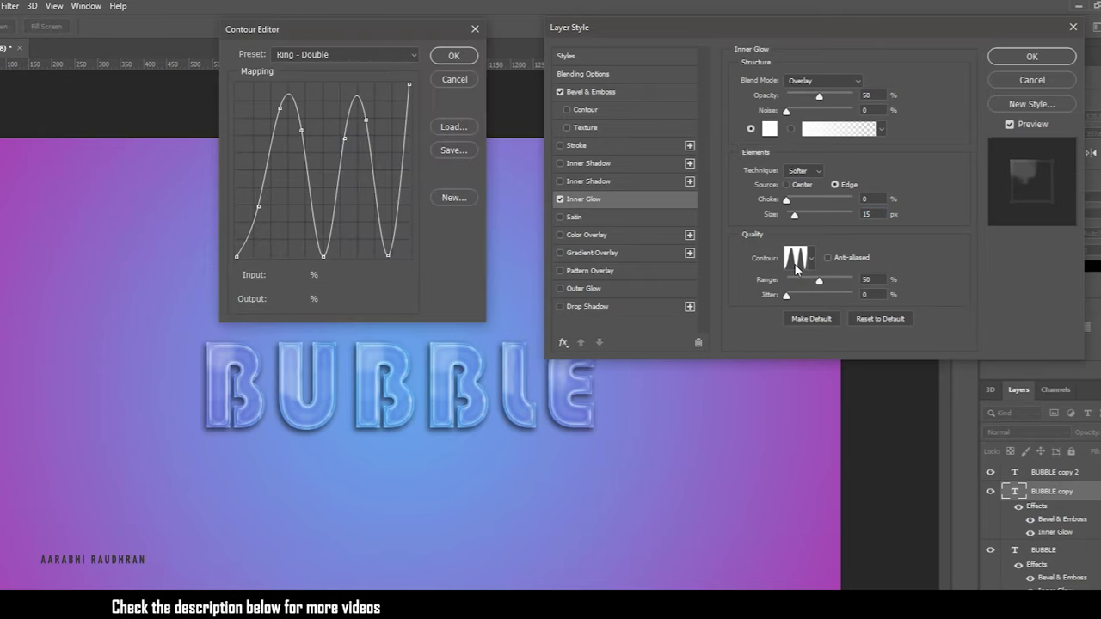
{"action": "left_click", "coordinate": [454, 57]}
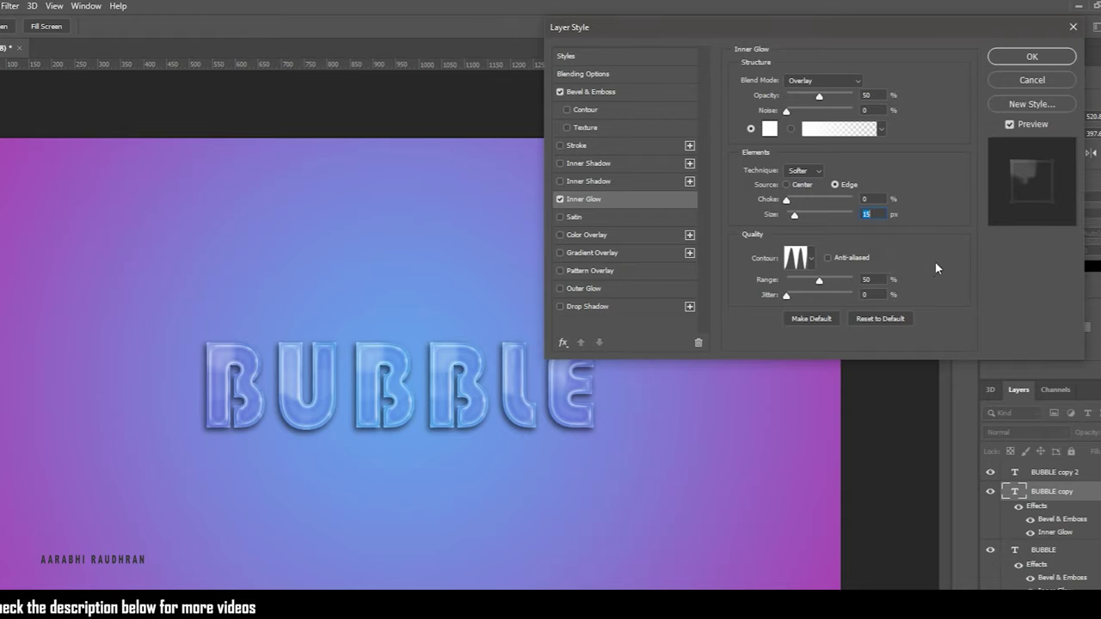
{"action": "left_click", "coordinate": [1031, 57]}
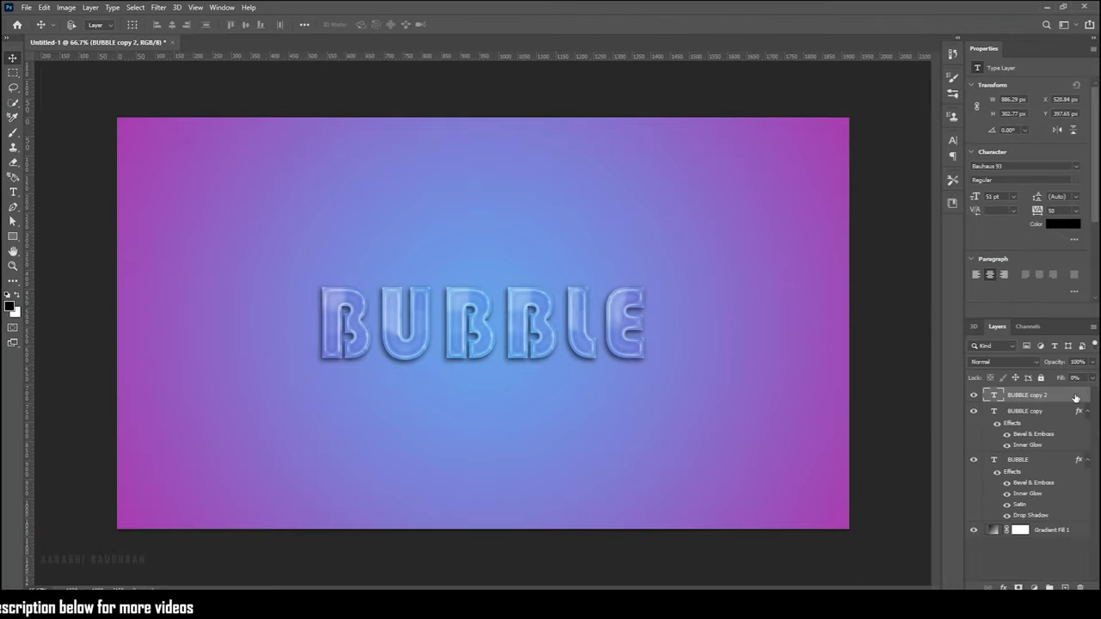
Step: Add a downward Inner Bevel (depth 250%, size 30 px, angle 150°, altitude 70°) to BUBBLE copy 2, then edit its gloss contour
{"action": "double_click", "coordinate": [1076, 397]}
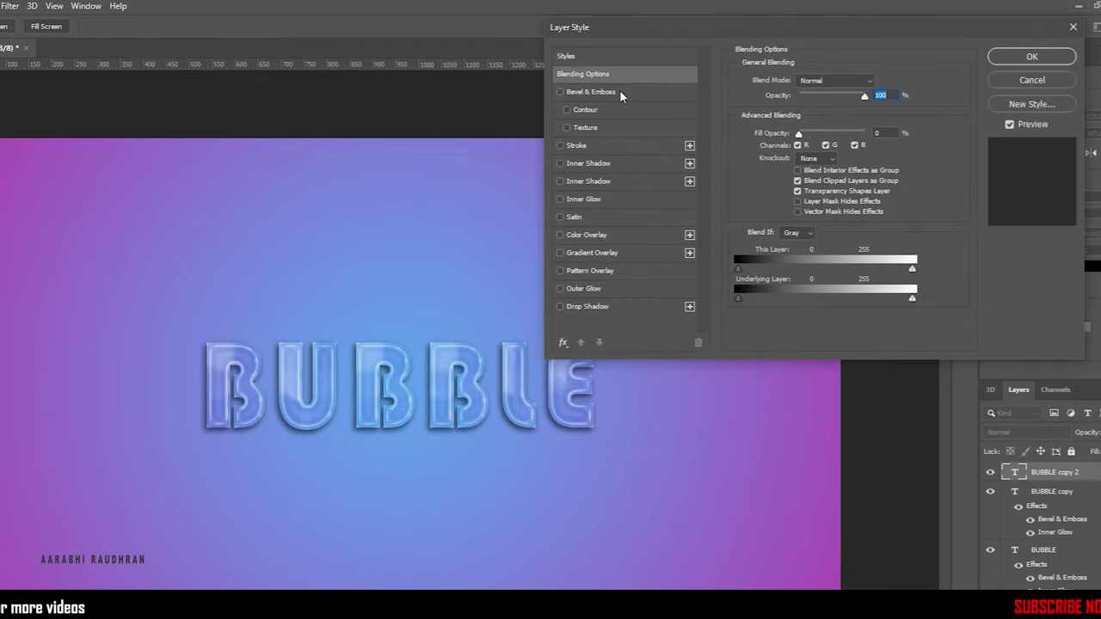
{"action": "left_click", "coordinate": [619, 91]}
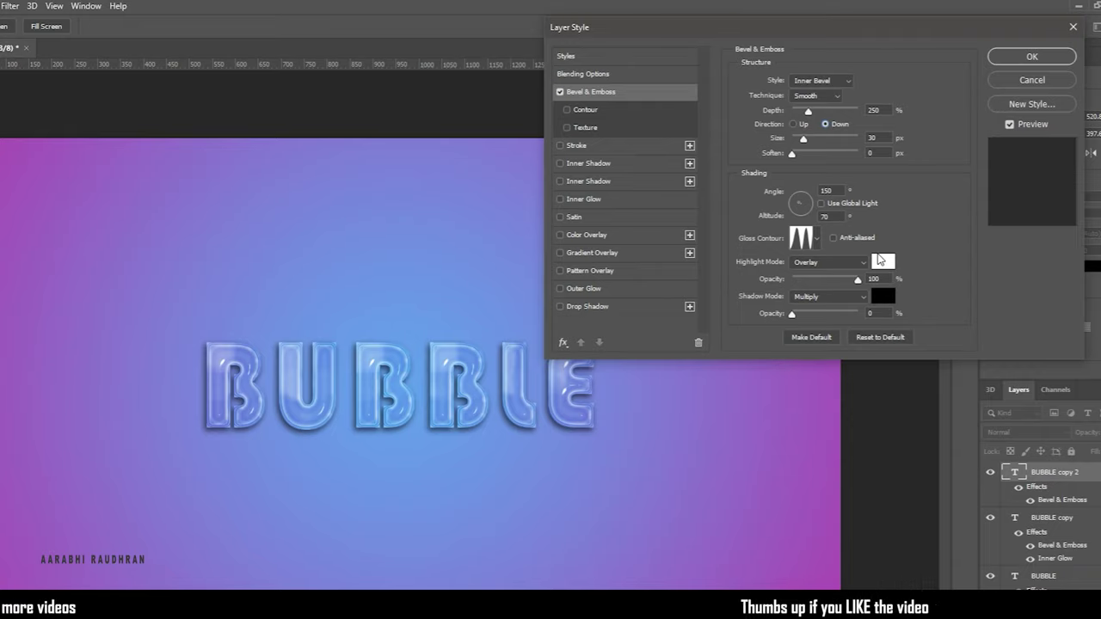
{"action": "left_click", "coordinate": [805, 240]}
{"action": "left_click", "coordinate": [803, 238]}
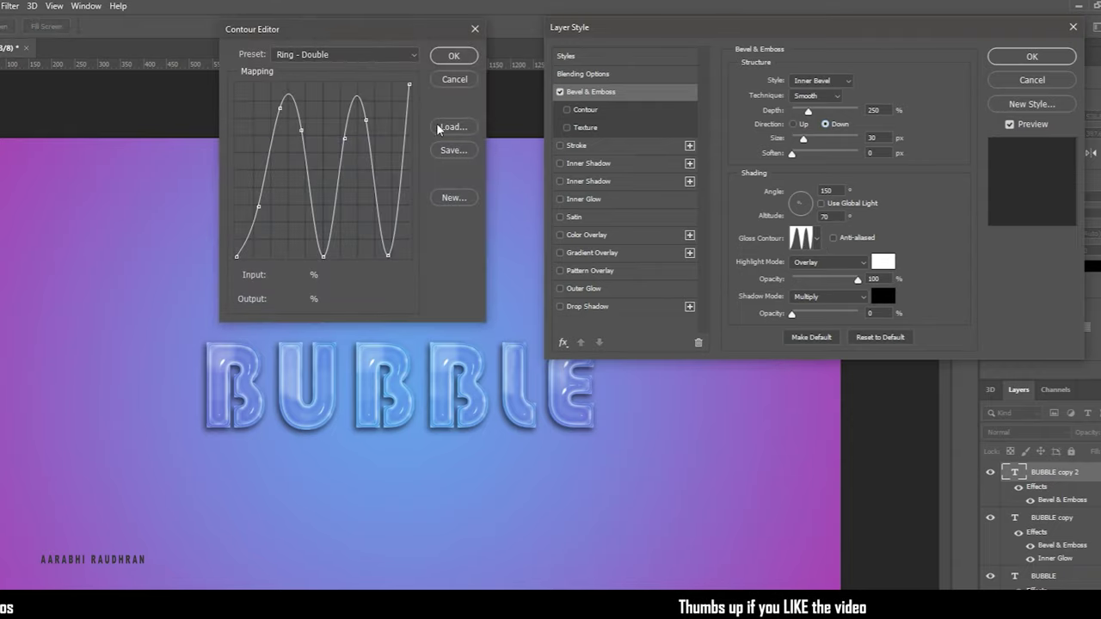